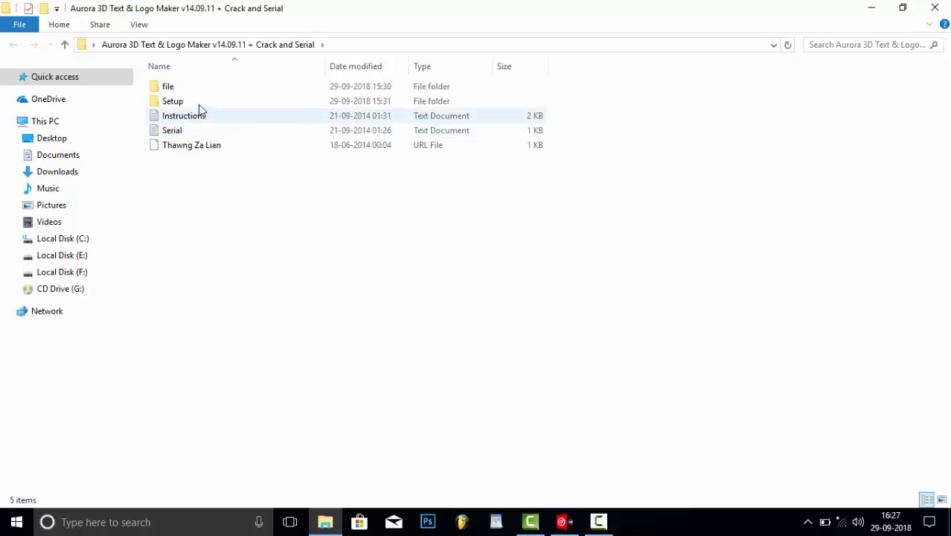
Step: Run the Maker3D installer from the Setup folder as administrator
double_click(194, 101)
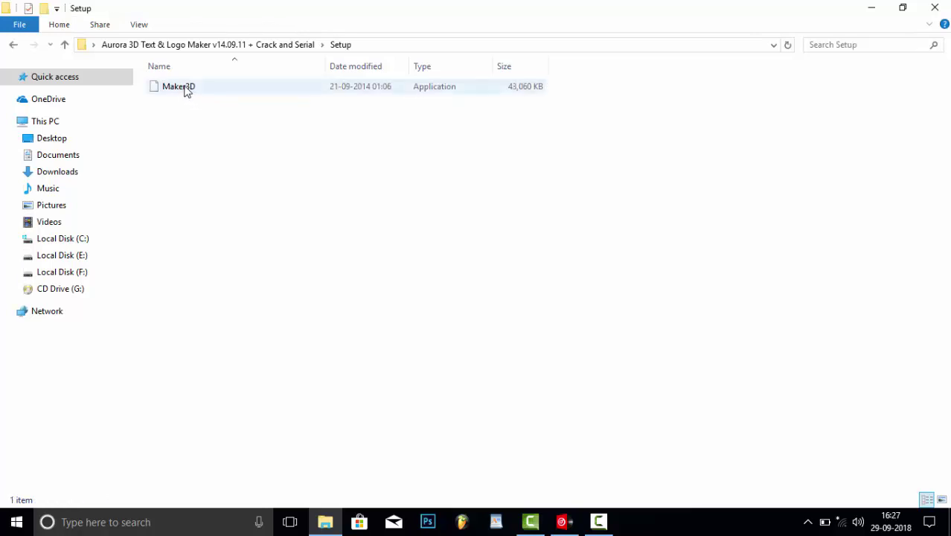
click(186, 89)
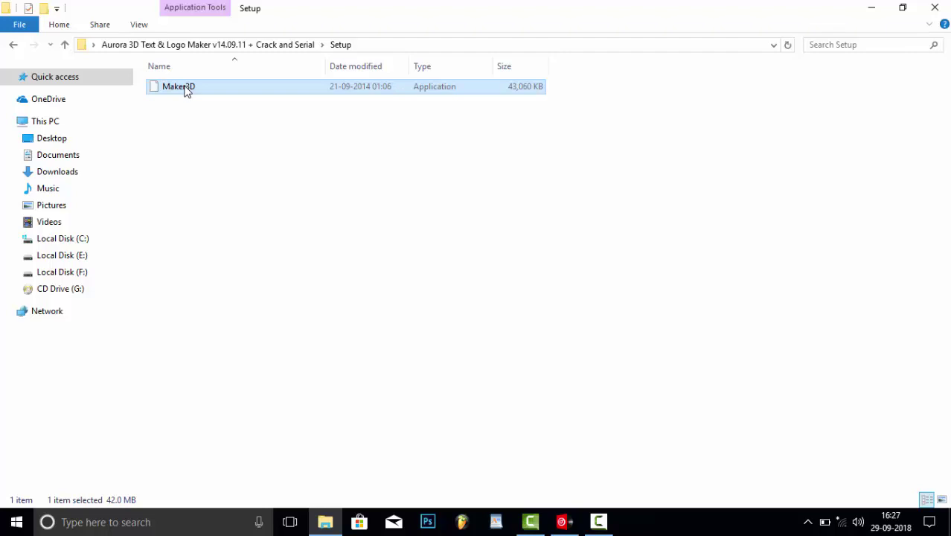
right_click(186, 90)
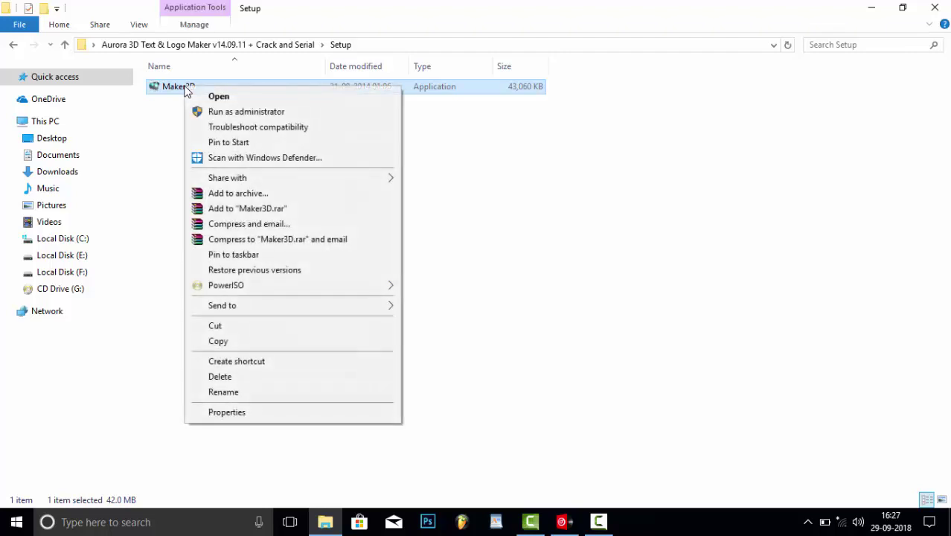
click(250, 113)
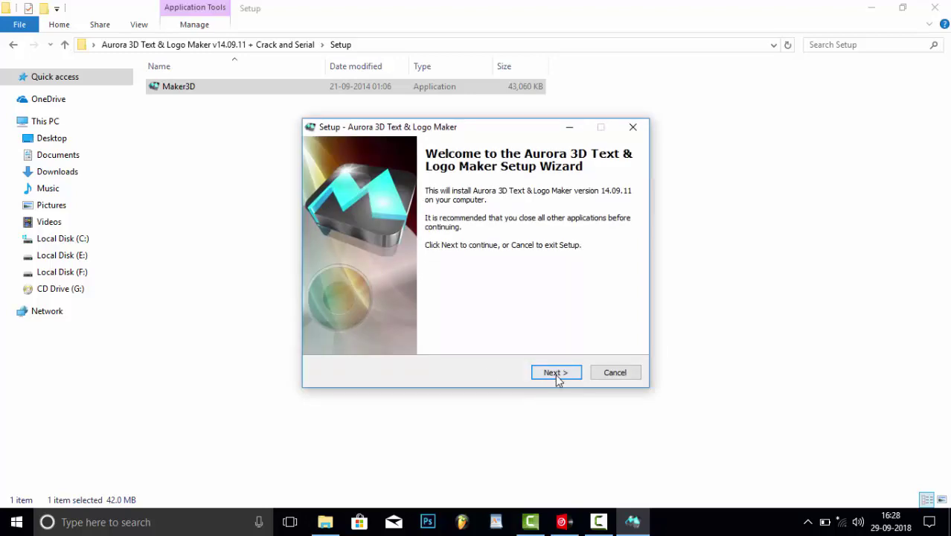
Step: Start the setup wizard, accept the license agreement and continue to the destination selection
click(556, 372)
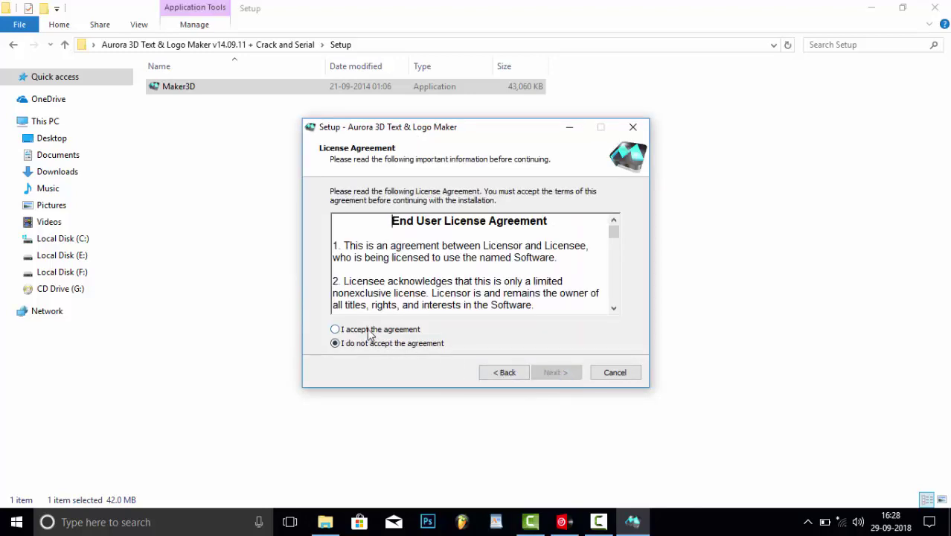
click(337, 329)
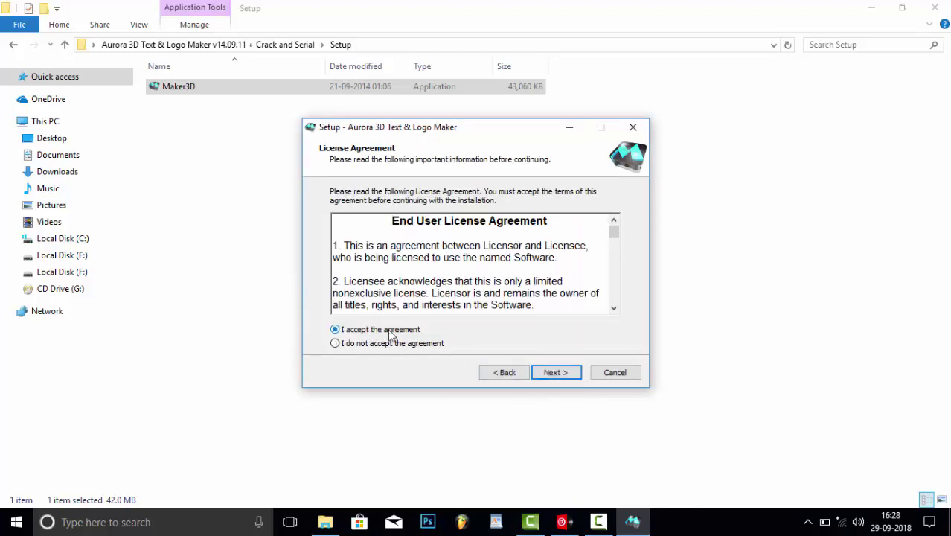
click(556, 373)
click(556, 374)
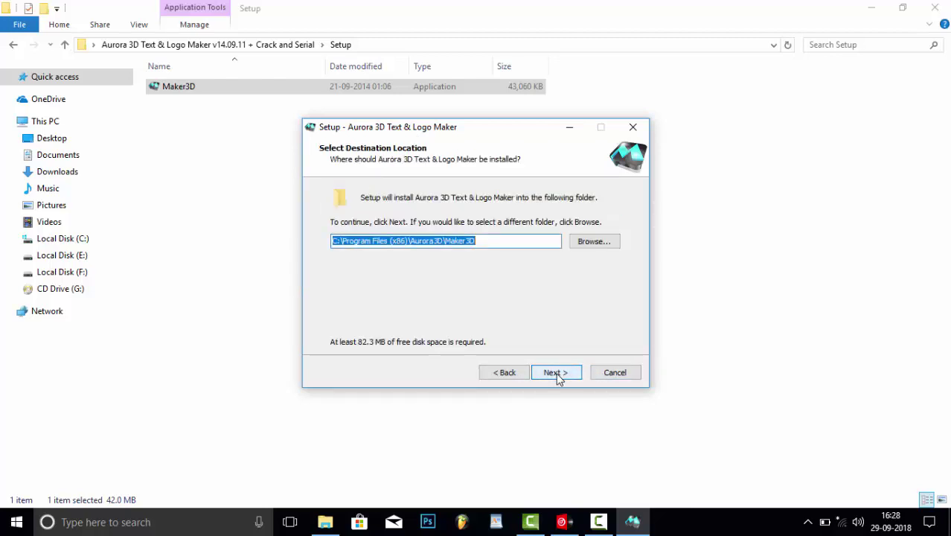
Step: Install into the existing C:\Program Files (x86)\Aurora3D\Maker3D folder with a desktop icon, and finish setup without running the program
click(557, 374)
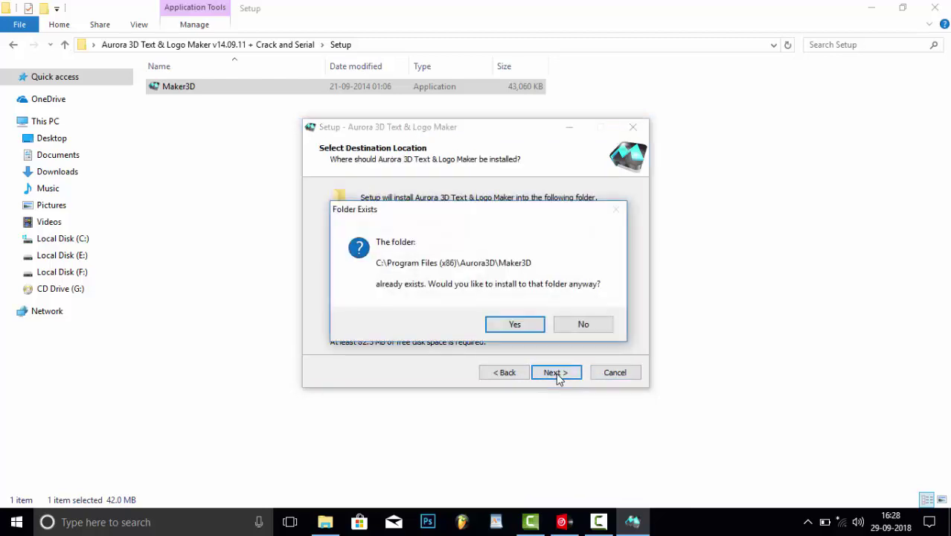
click(515, 327)
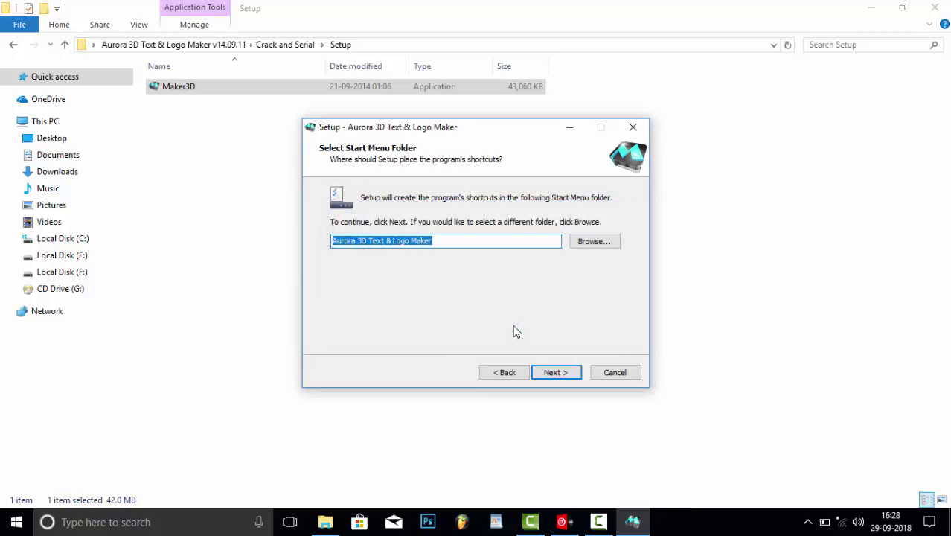
click(558, 376)
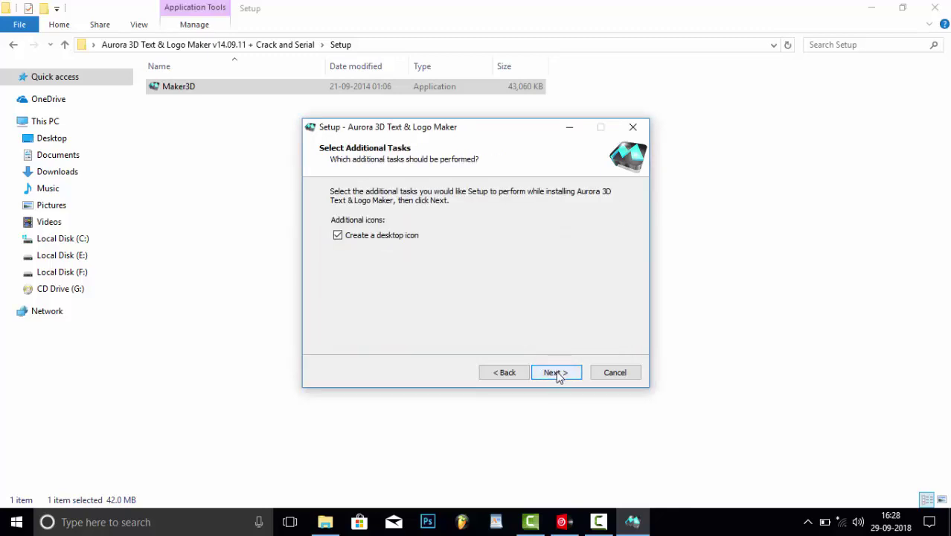
click(559, 375)
click(558, 374)
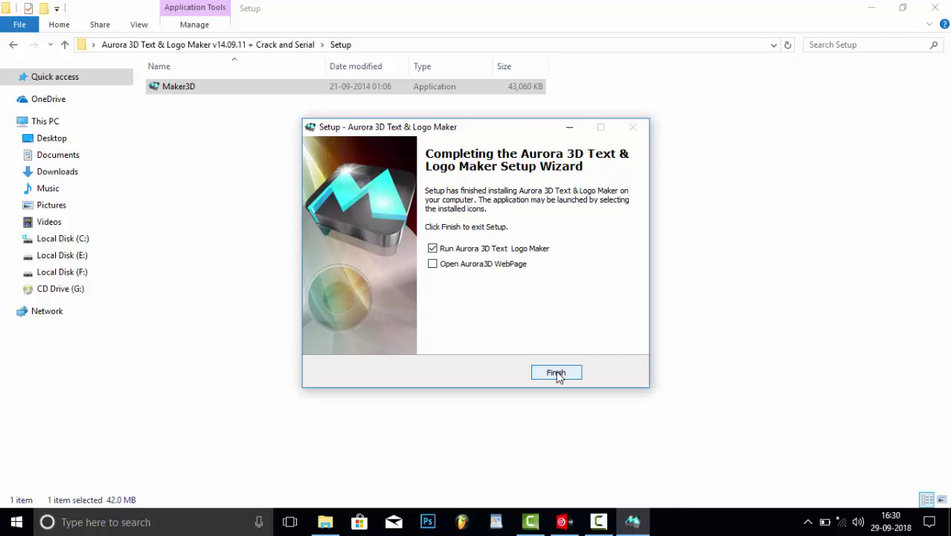
click(433, 248)
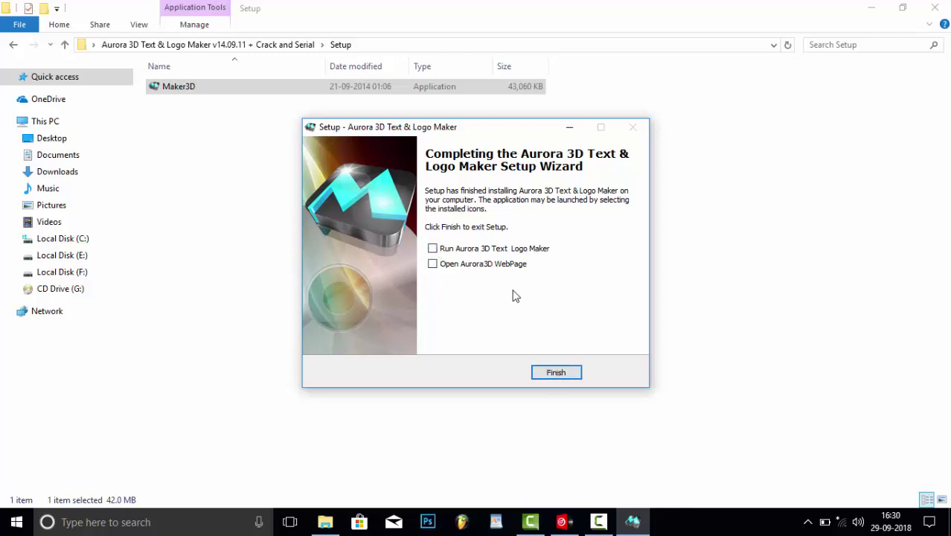
click(553, 379)
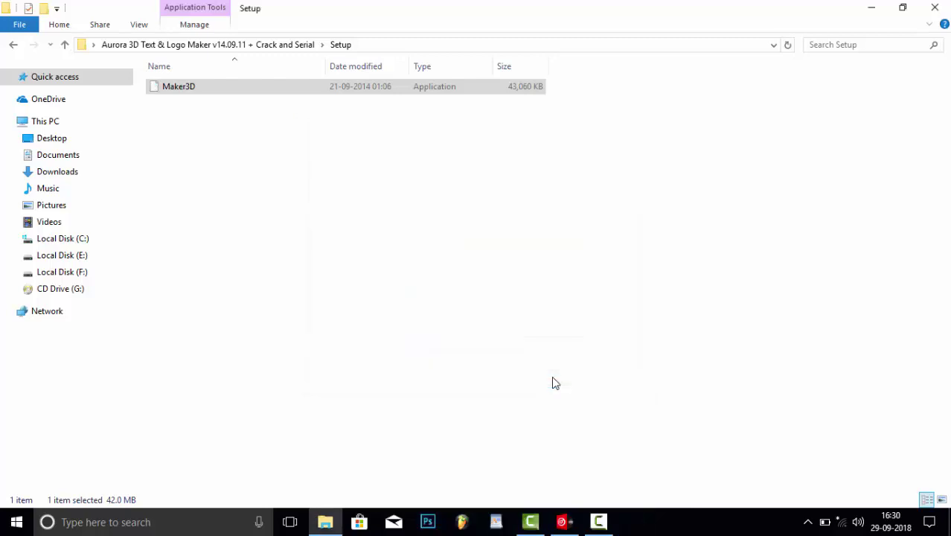
Step: Copy the Maker3D application from the folder named file, next to the Setup folder
click(13, 47)
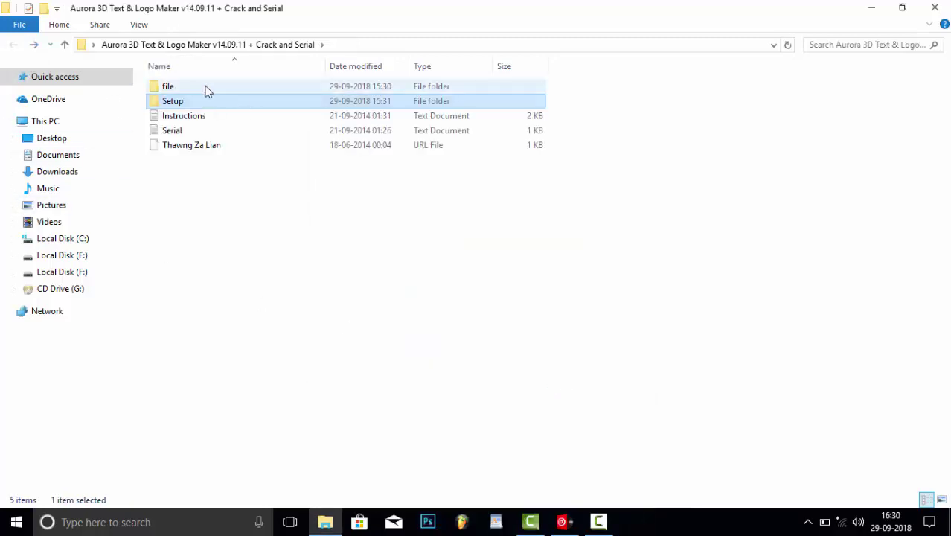
double_click(208, 90)
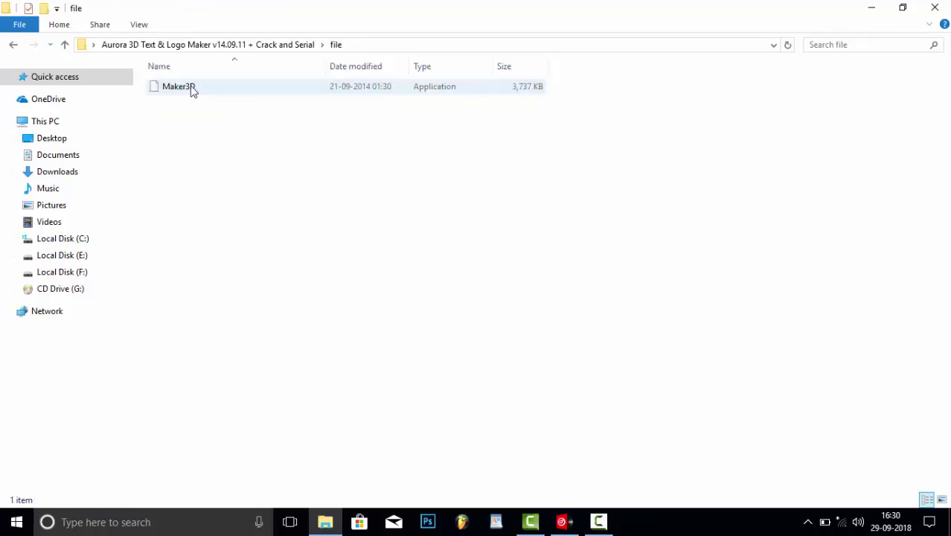
right_click(191, 87)
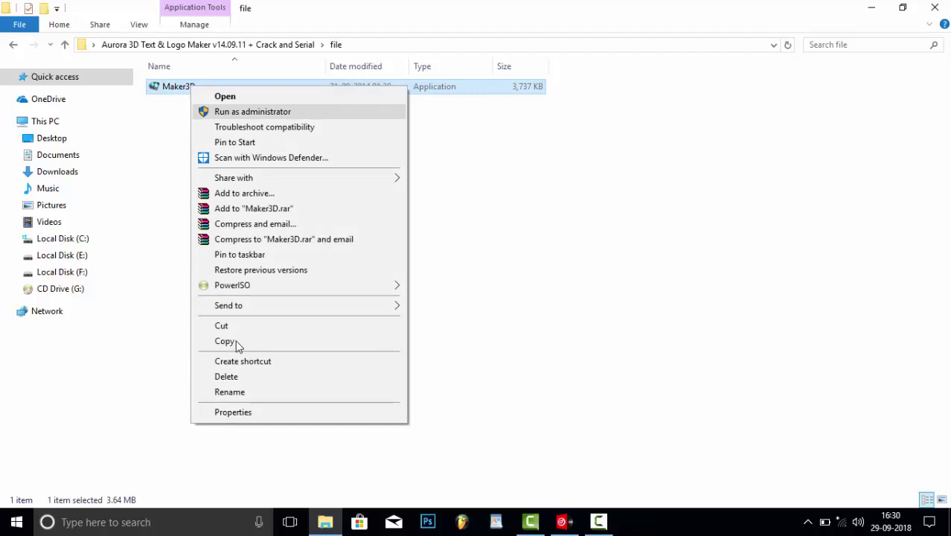
click(224, 341)
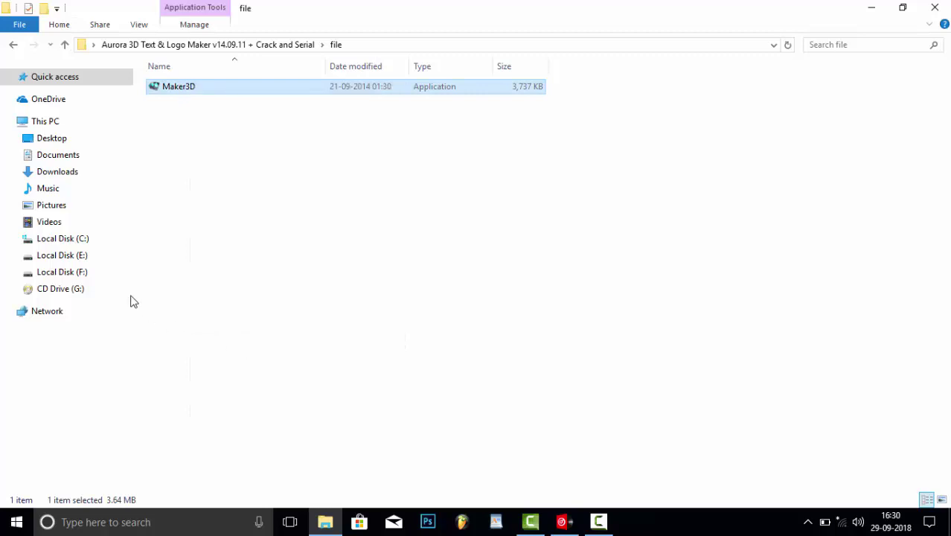
click(65, 239)
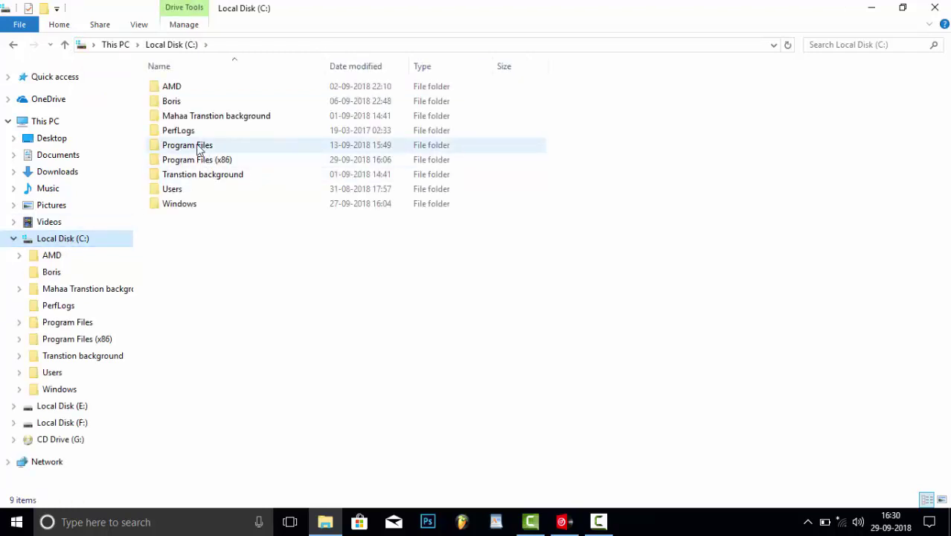
double_click(197, 148)
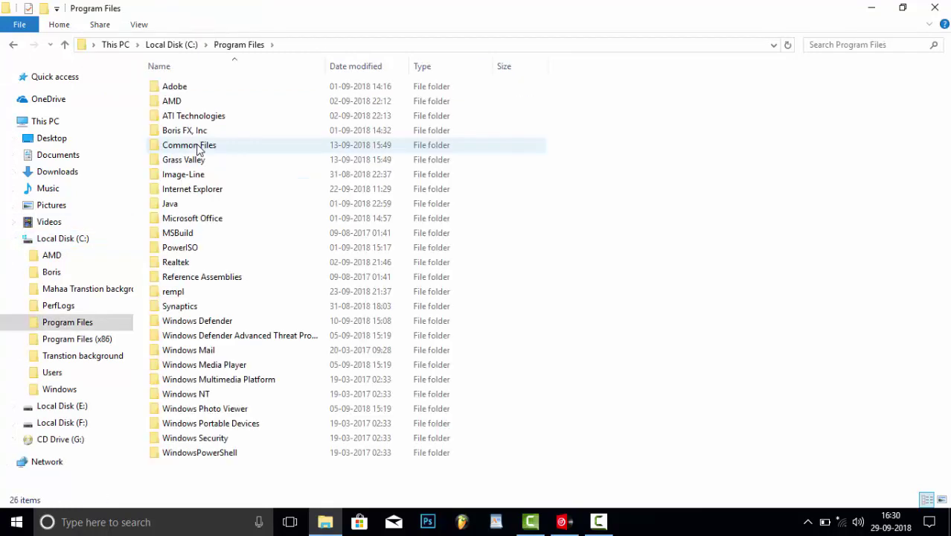
right_click(671, 173)
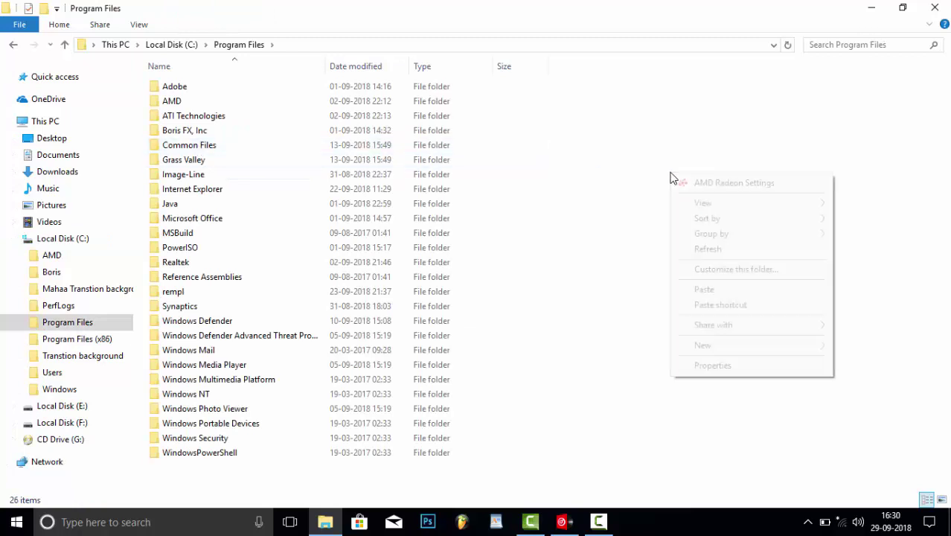
click(709, 251)
right_click(710, 256)
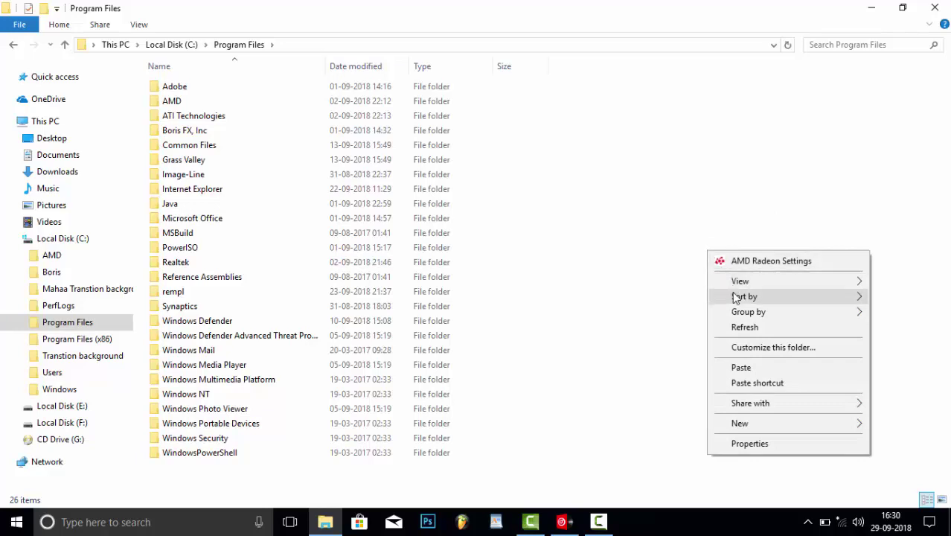
click(742, 328)
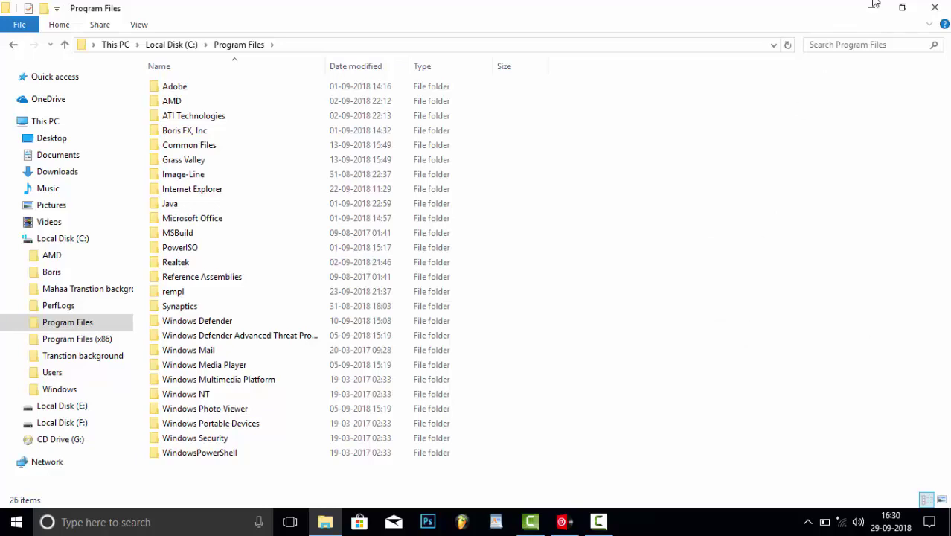
click(935, 9)
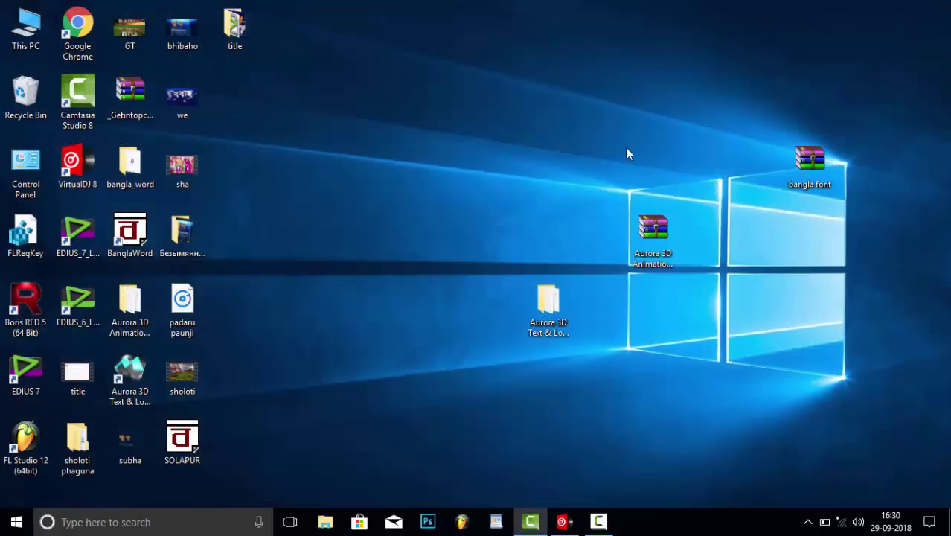
Step: Launch Aurora 3D Text & Logo Maker from the desktop, dismiss the template chooser and close the program
click(142, 387)
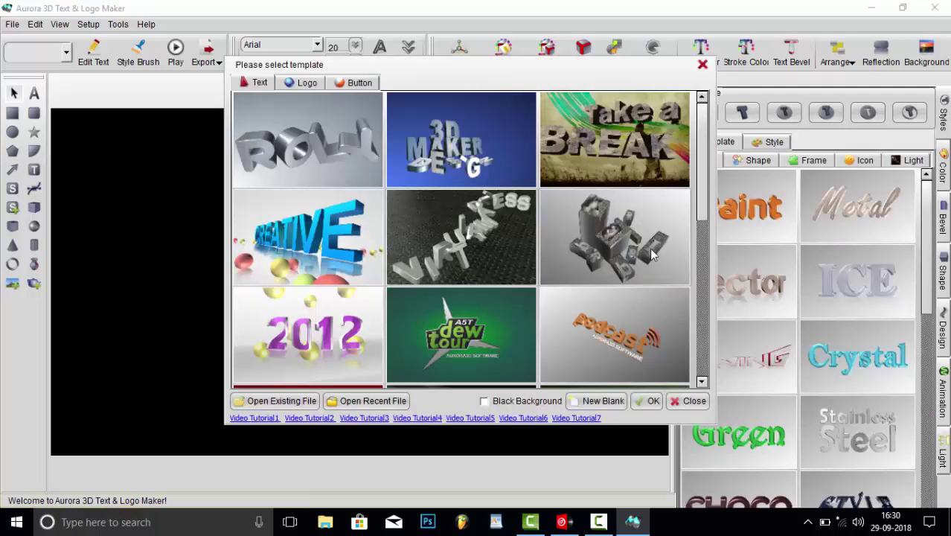
click(688, 401)
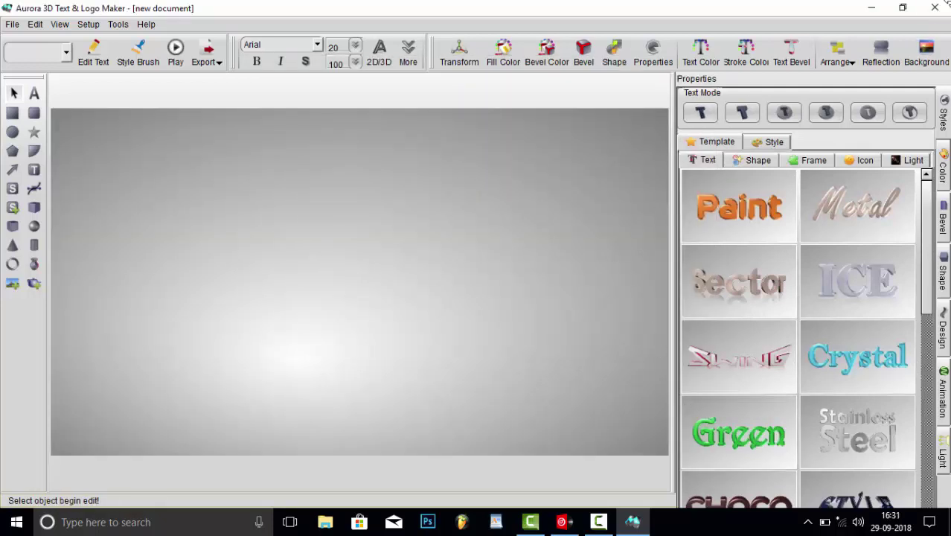
click(936, 8)
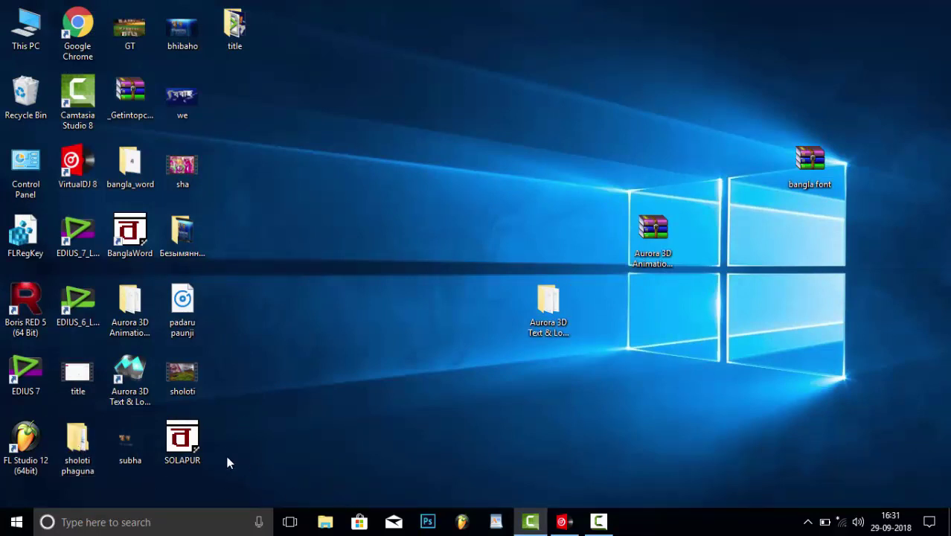
Step: Open the installation folder C:\Program Files (x86)\Aurora3D\Maker3D
double_click(32, 46)
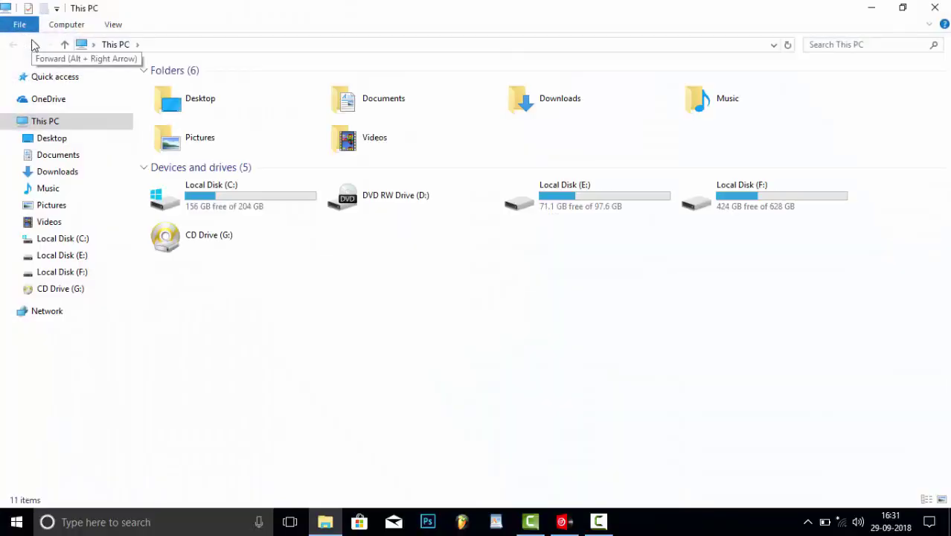
double_click(229, 201)
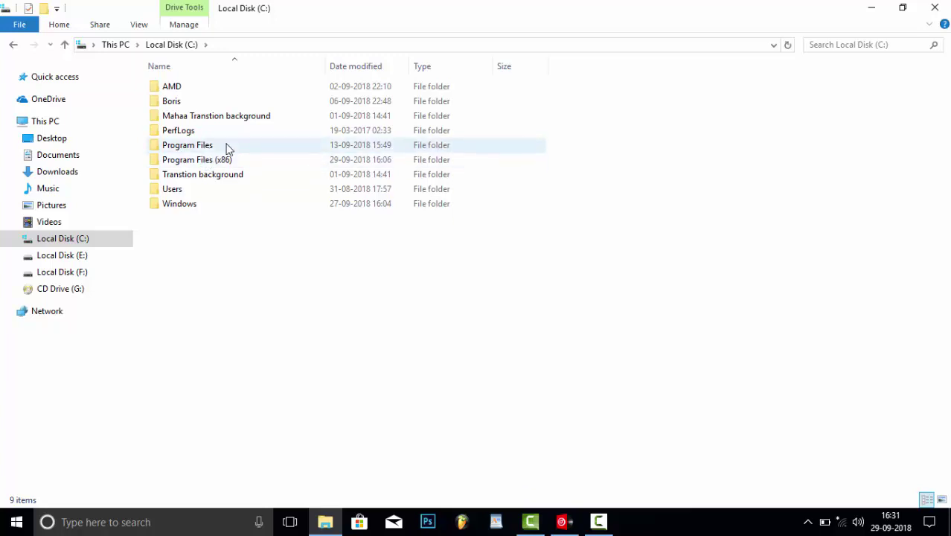
double_click(211, 161)
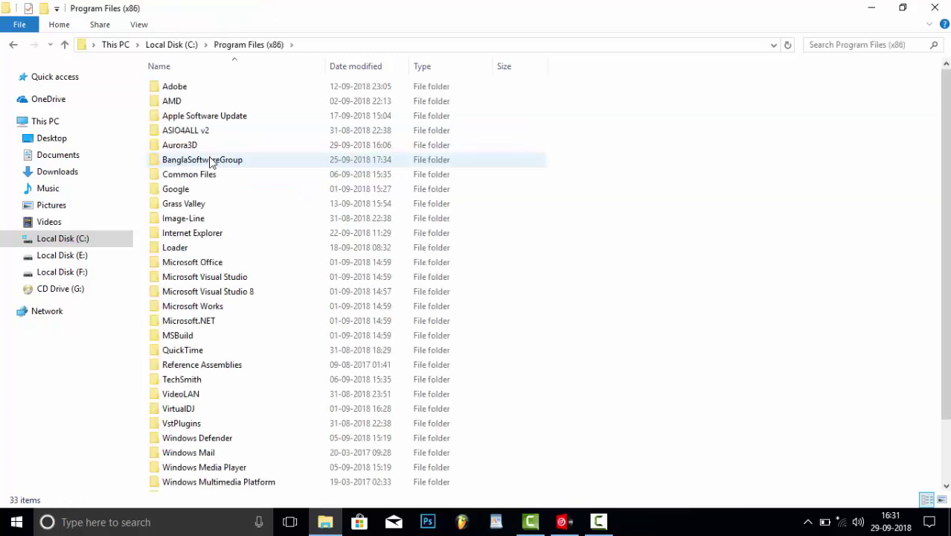
mouse_move(303, 161)
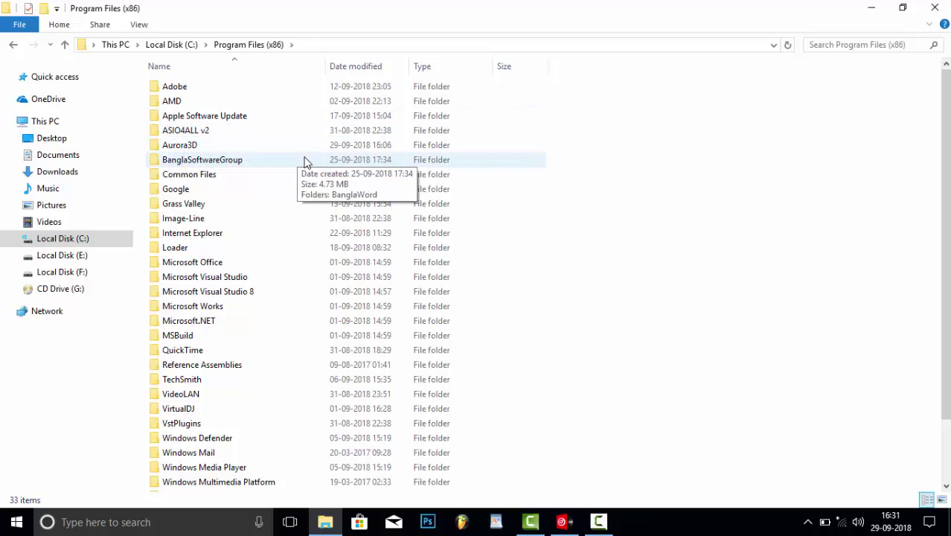
double_click(196, 146)
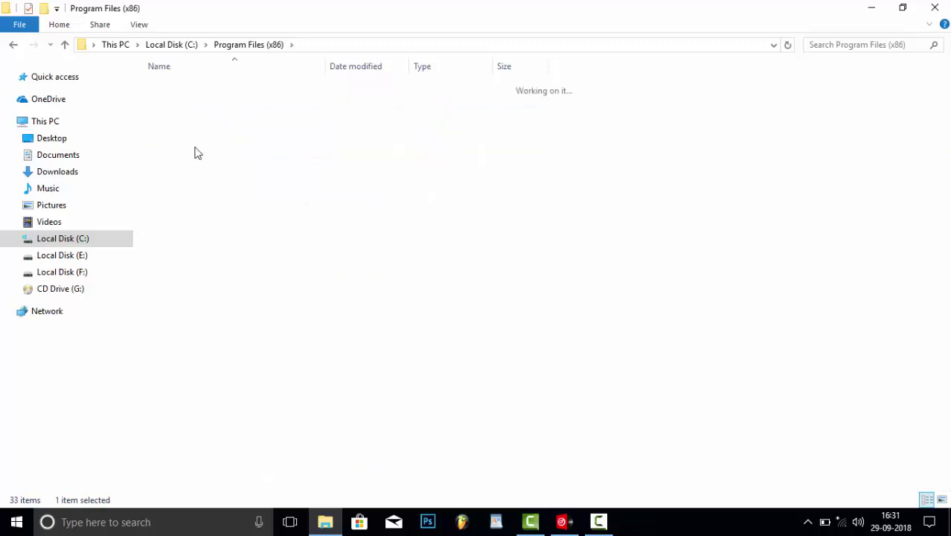
double_click(187, 88)
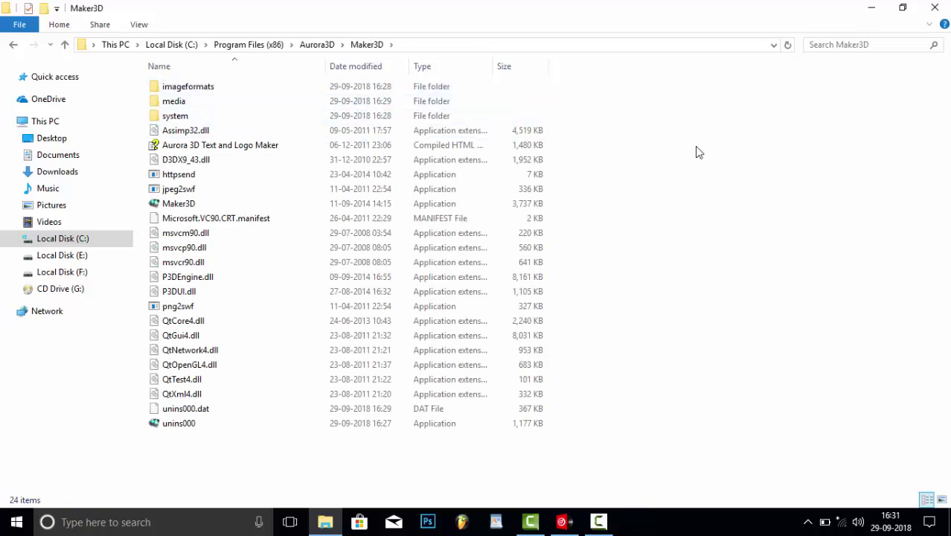
Step: Copy the Maker3D application from the file folder inside the desktop's Aurora 3D Text & Logo Maker folder, and close that folder window
click(872, 8)
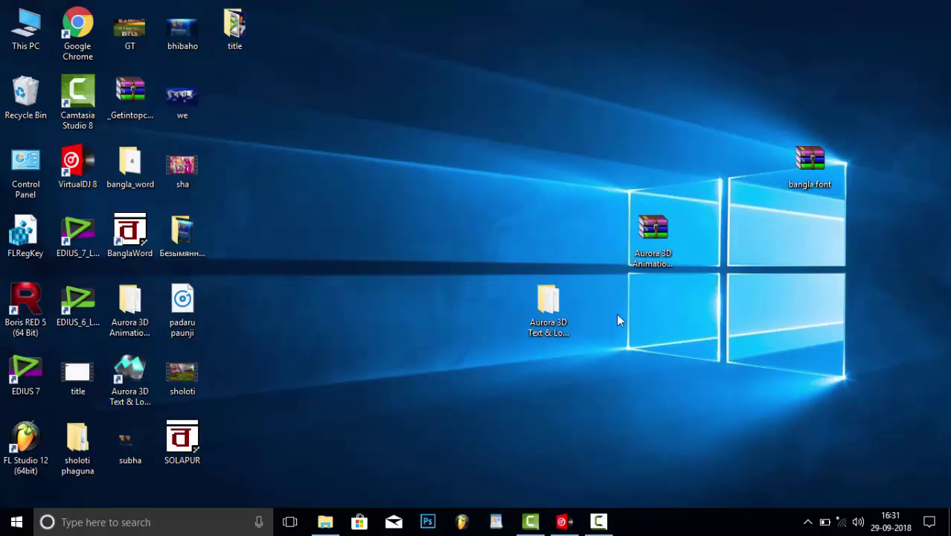
double_click(548, 305)
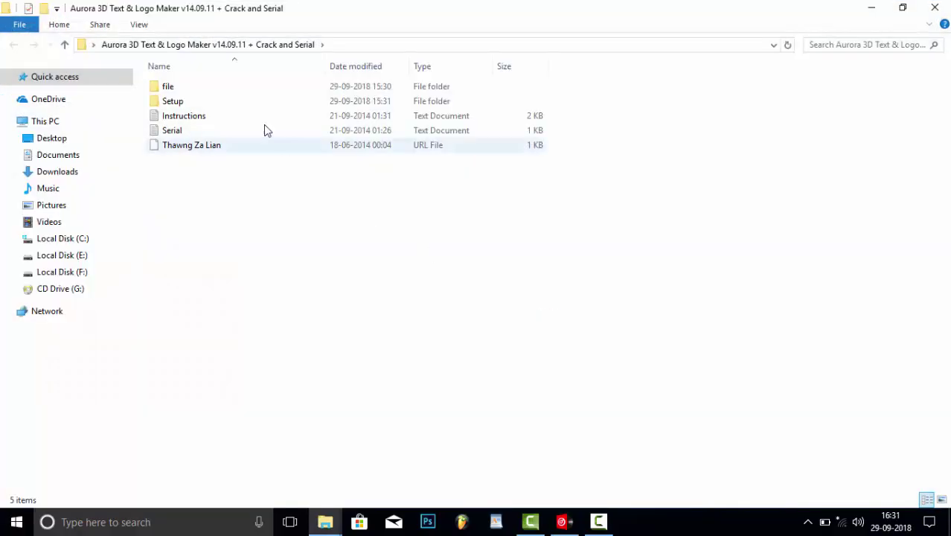
double_click(185, 92)
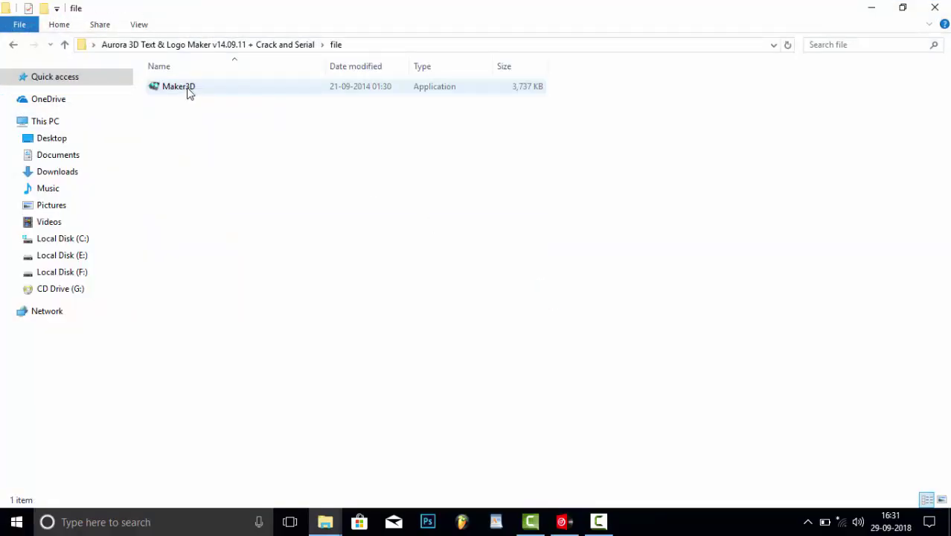
right_click(189, 91)
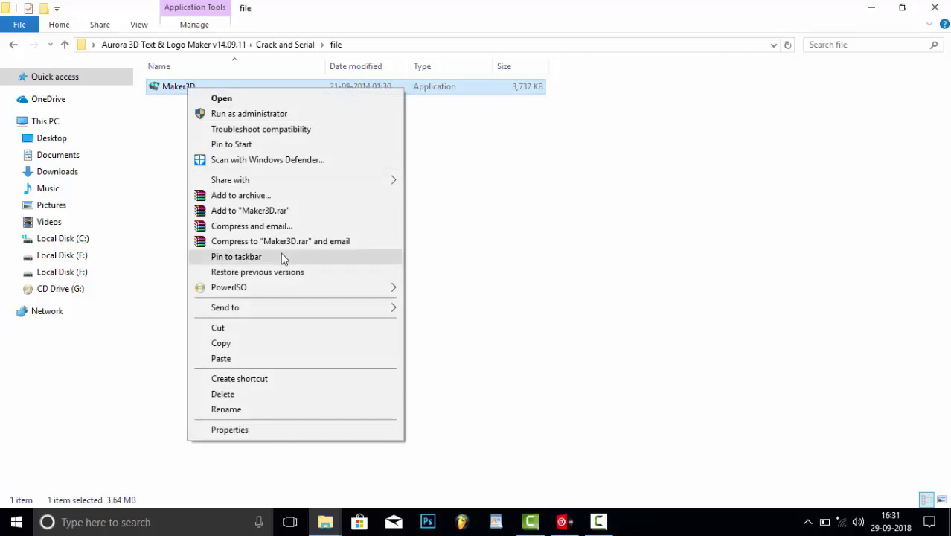
click(239, 346)
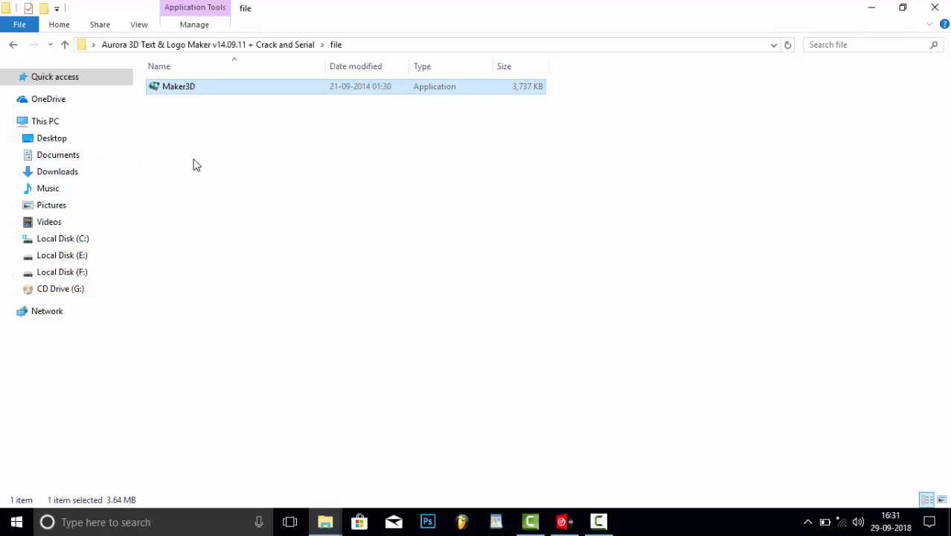
click(931, 6)
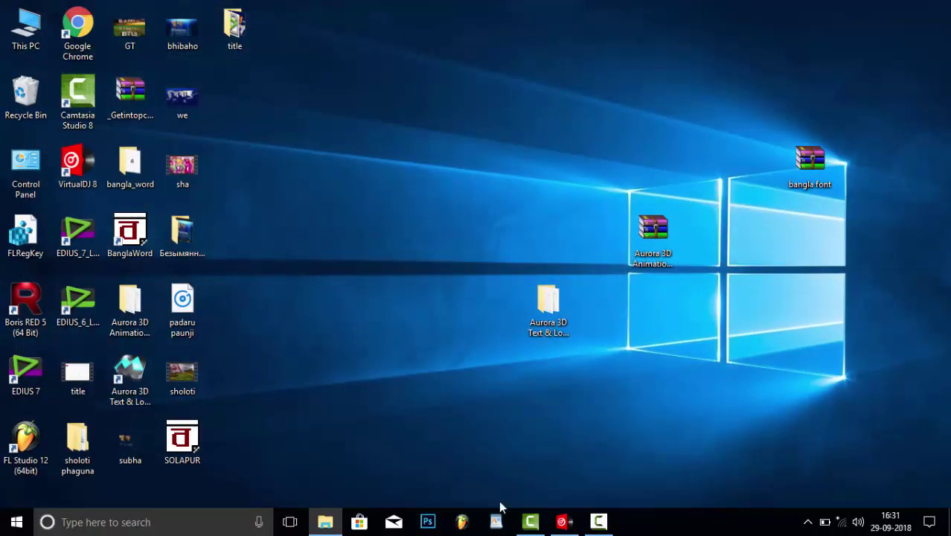
Step: Paste Maker3D into the Aurora3D\Maker3D installation folder, replacing the existing file with administrator permission, and close the folder window
click(325, 522)
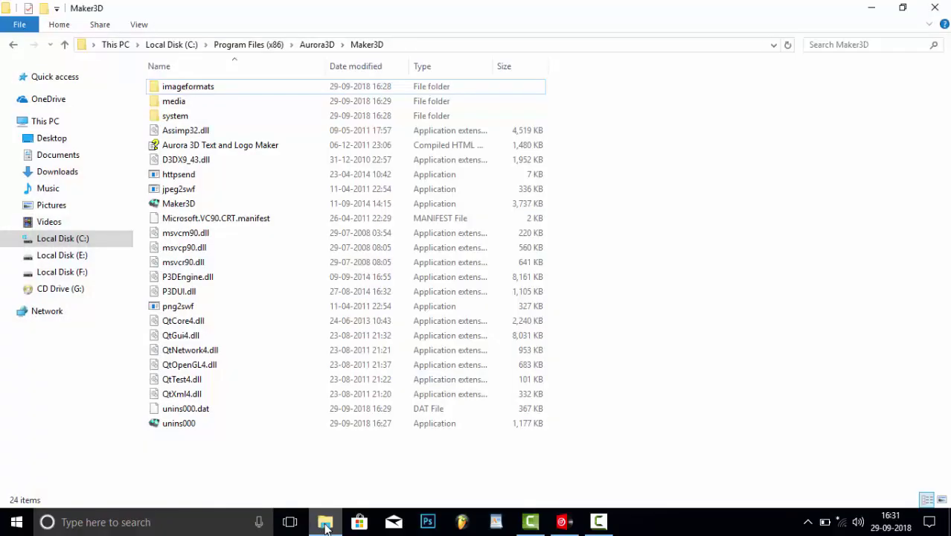
right_click(705, 210)
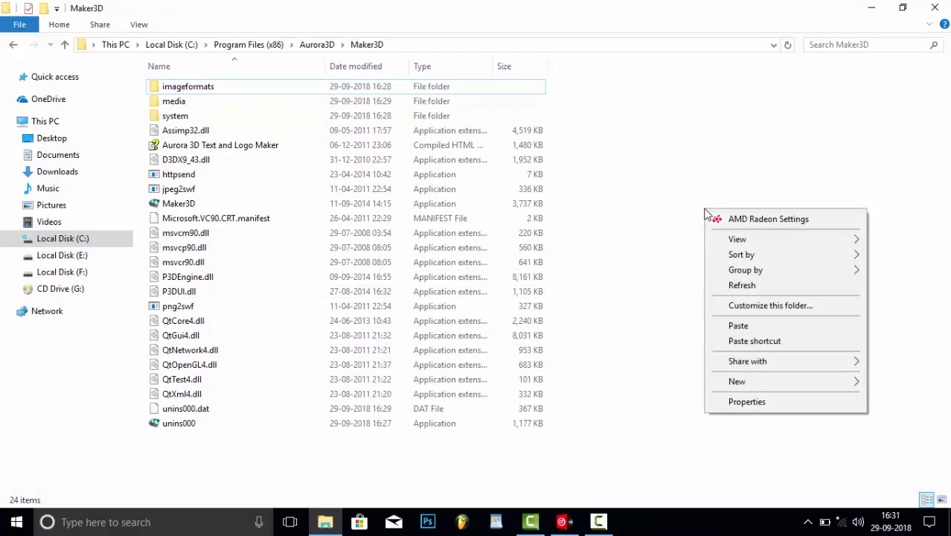
click(750, 328)
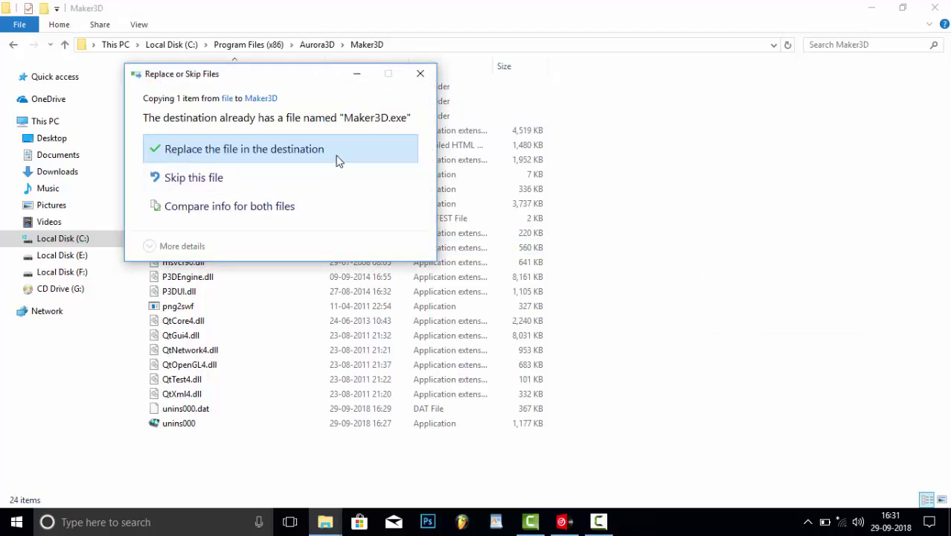
click(334, 151)
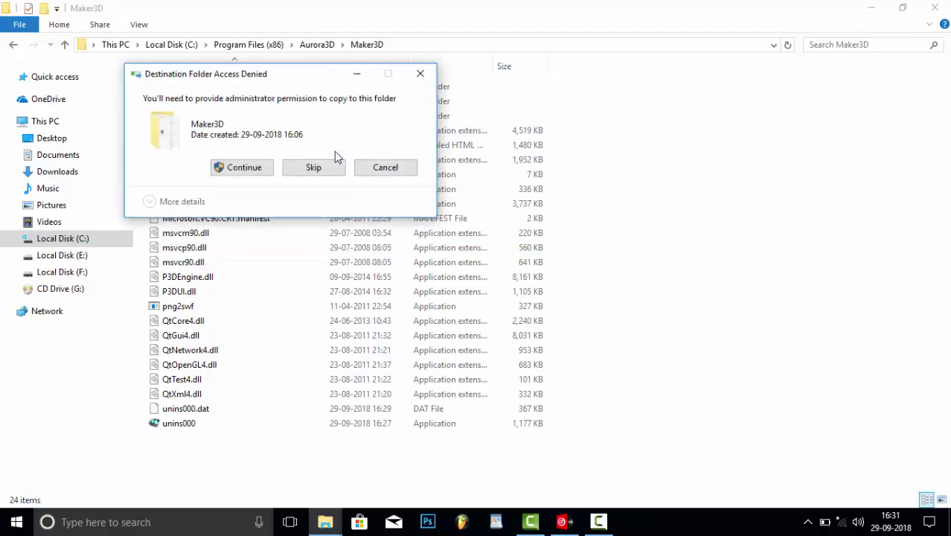
click(241, 167)
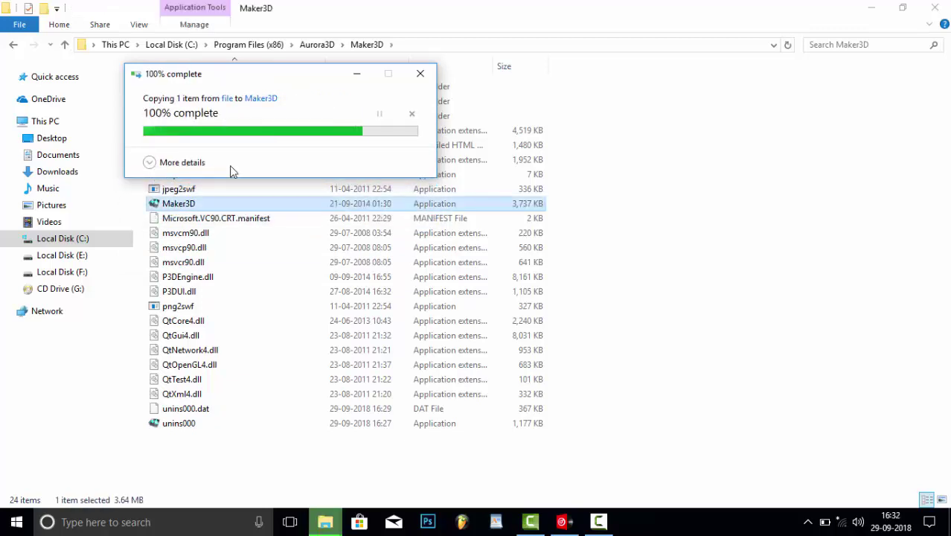
click(935, 8)
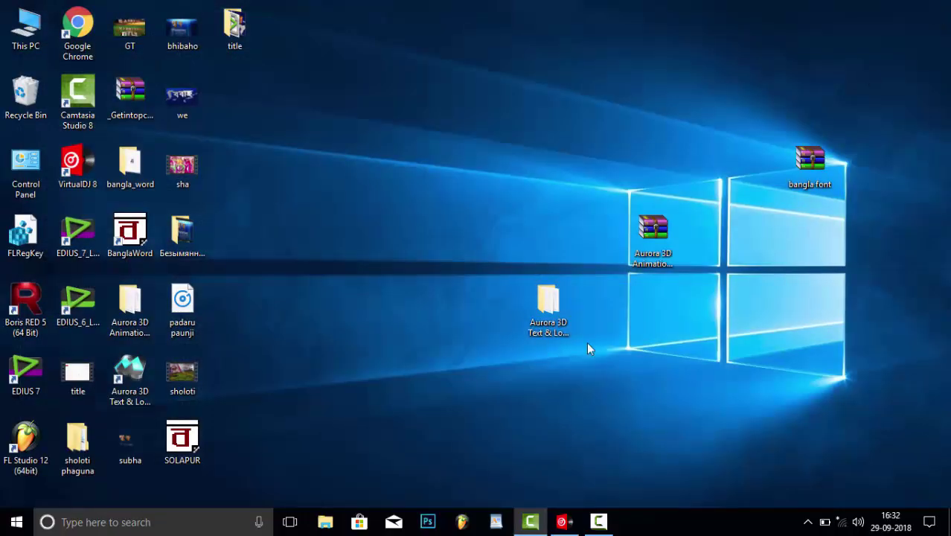
Step: Launch Aurora 3D Text & Logo Maker, dismiss the template chooser, check the Registry dialog, and close the dialog and minimise the program
click(133, 378)
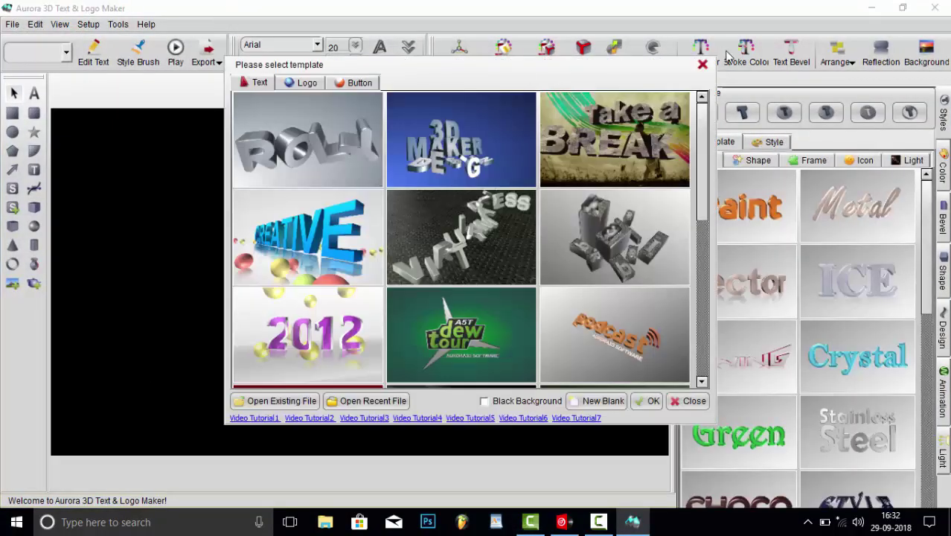
click(702, 64)
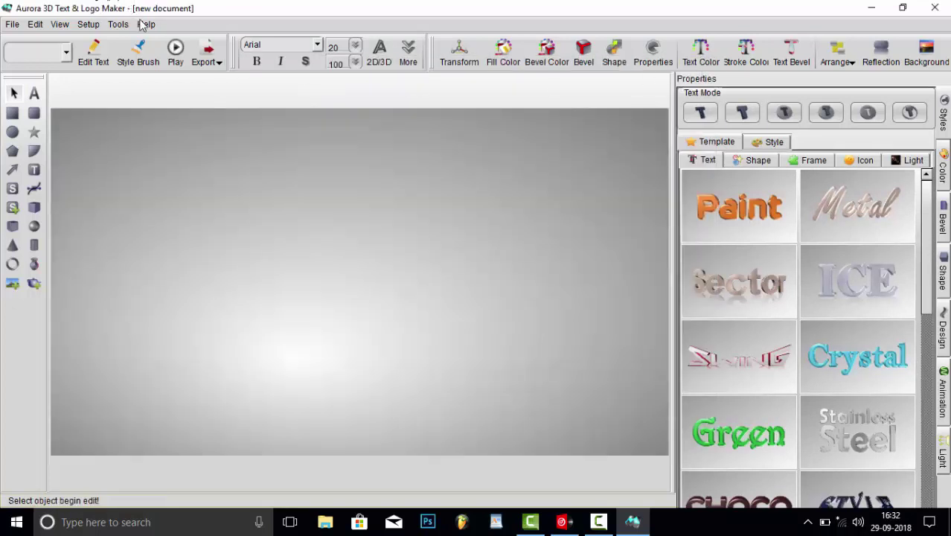
click(147, 25)
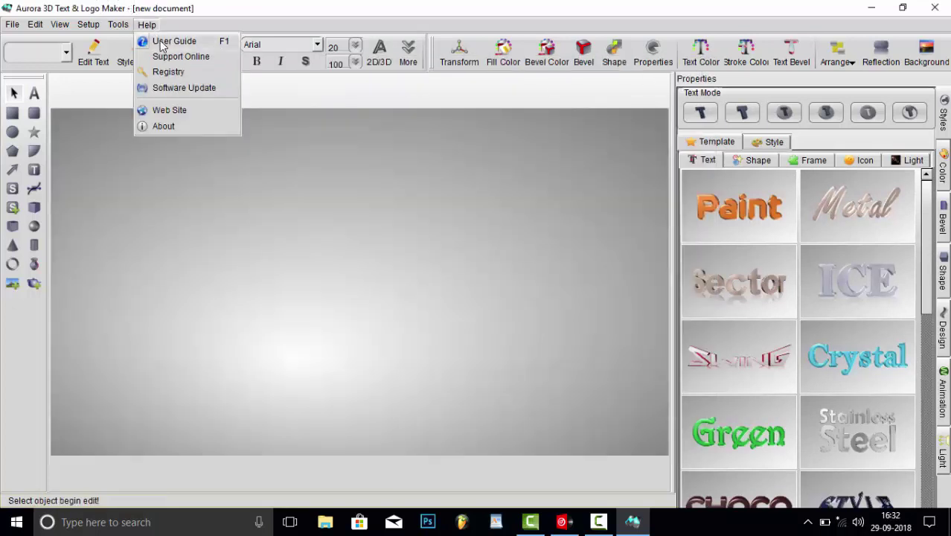
click(174, 73)
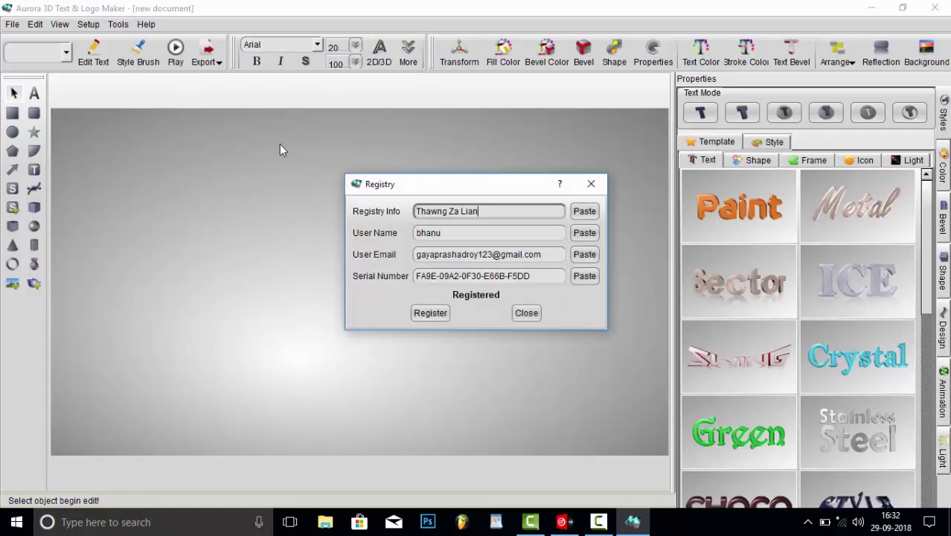
click(873, 13)
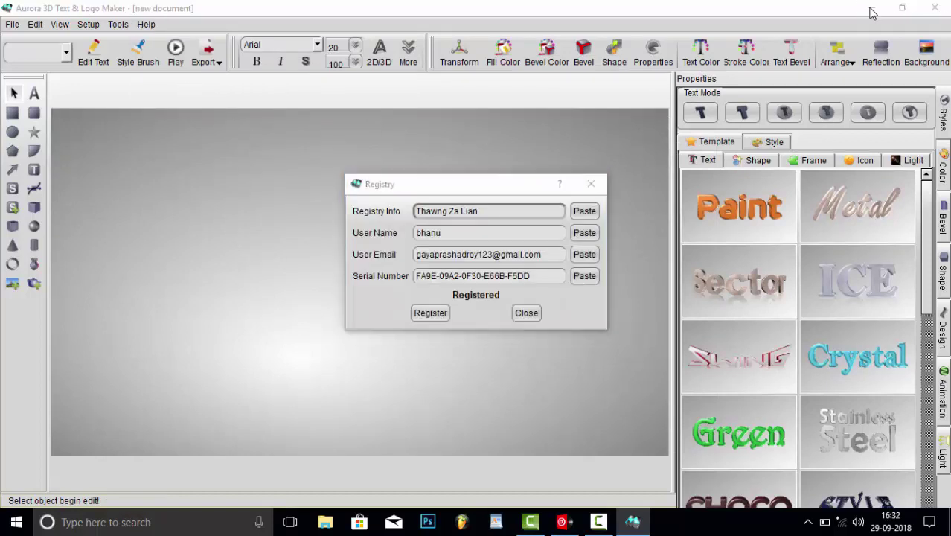
click(593, 184)
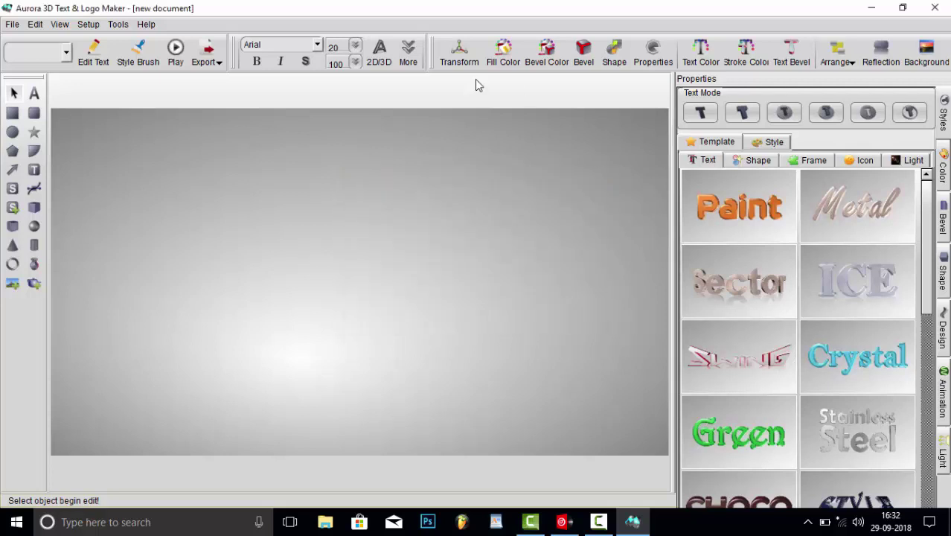
click(873, 9)
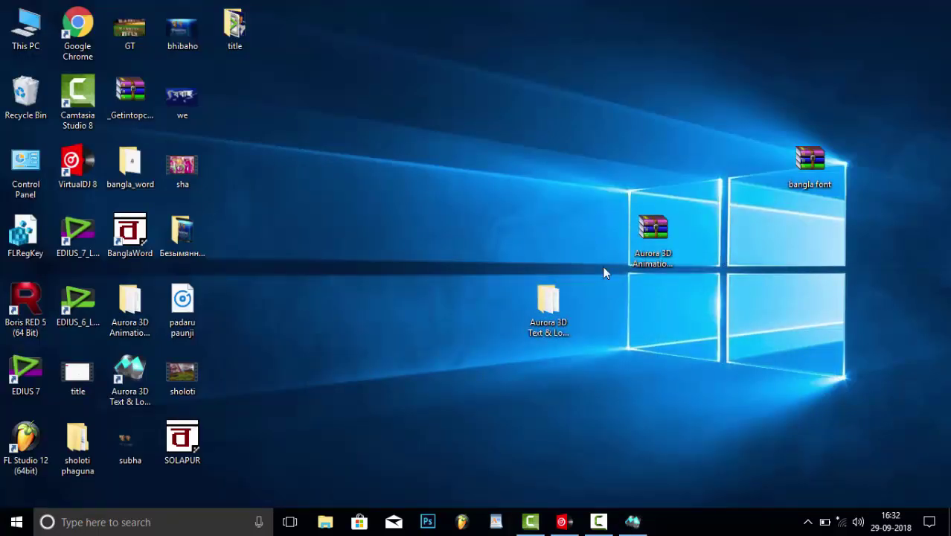
Step: Open the Serial text file from the Aurora 3D Text & Logo Maker desktop folder, select its Reg info value, and minimise the folder window
double_click(549, 306)
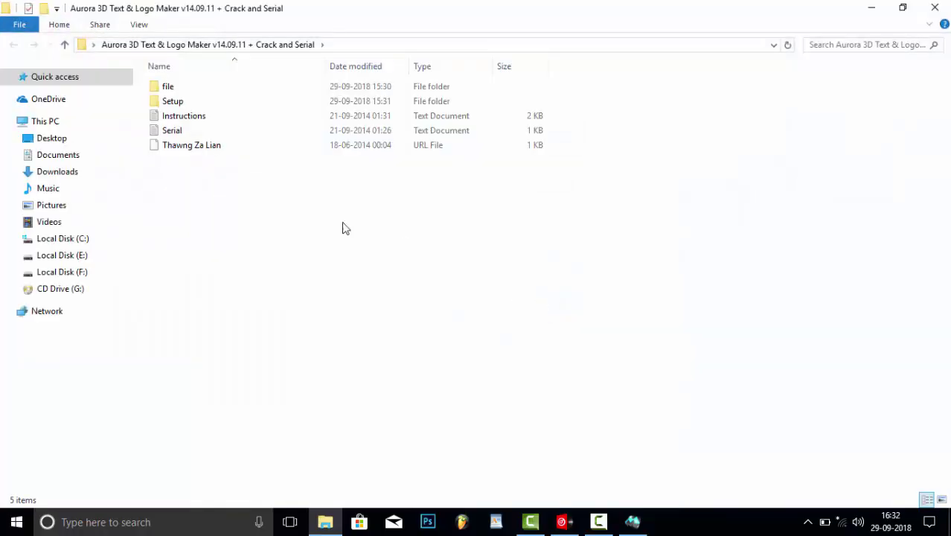
click(180, 134)
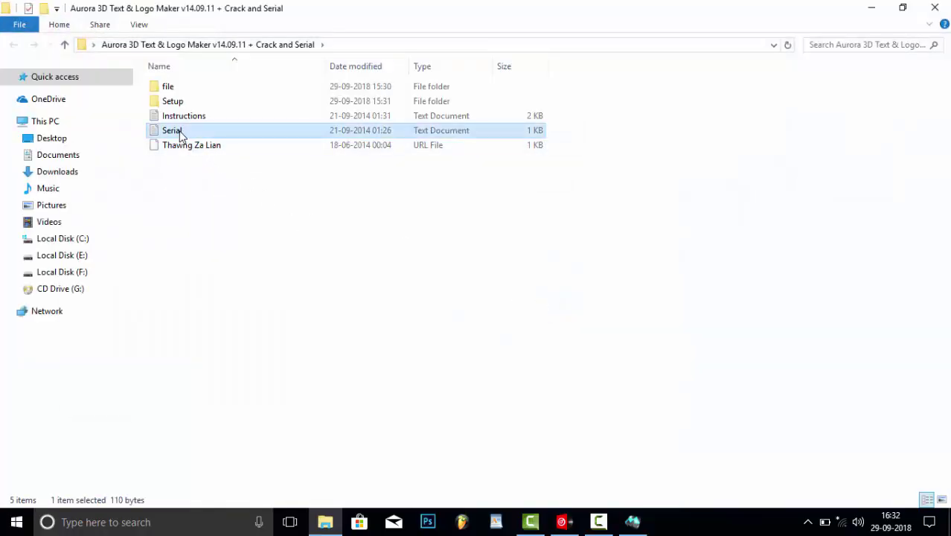
double_click(179, 134)
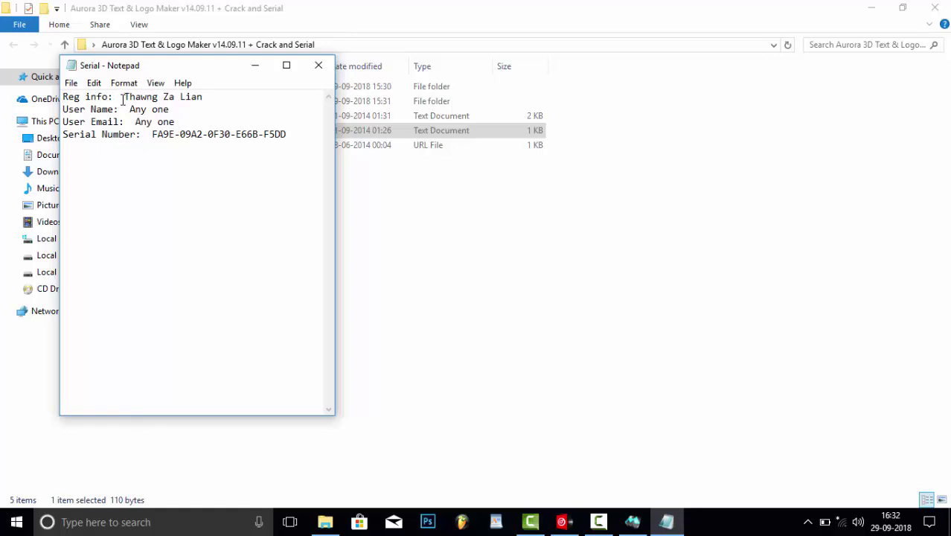
drag(123, 99, 206, 96)
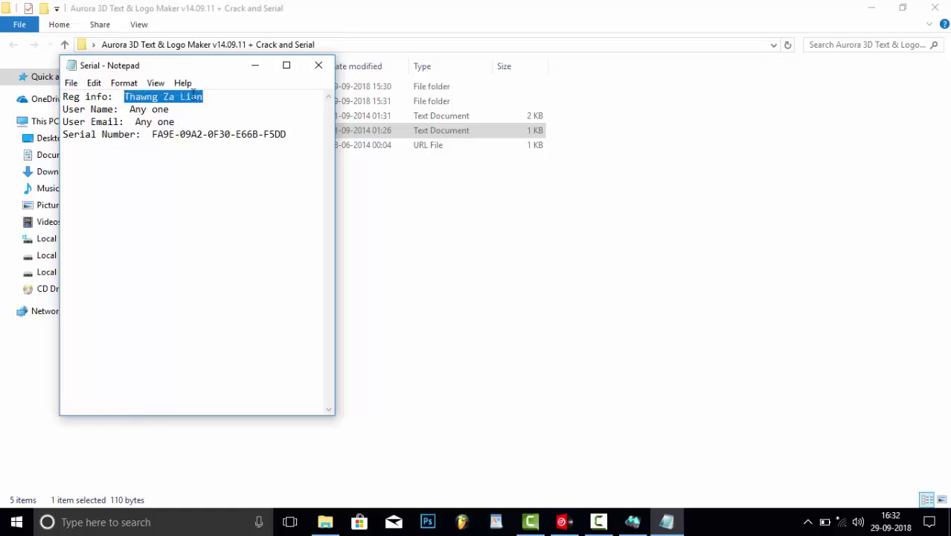
right_click(193, 94)
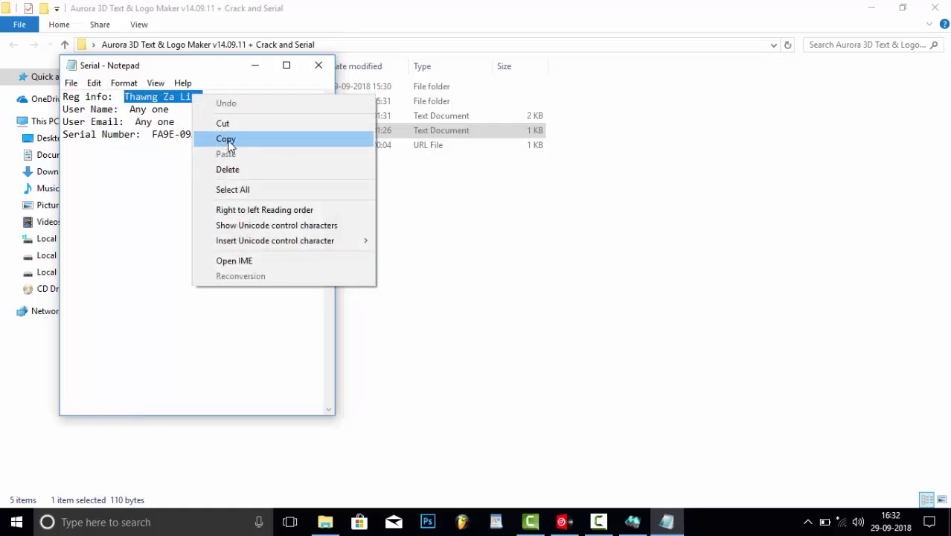
click(803, 96)
click(873, 9)
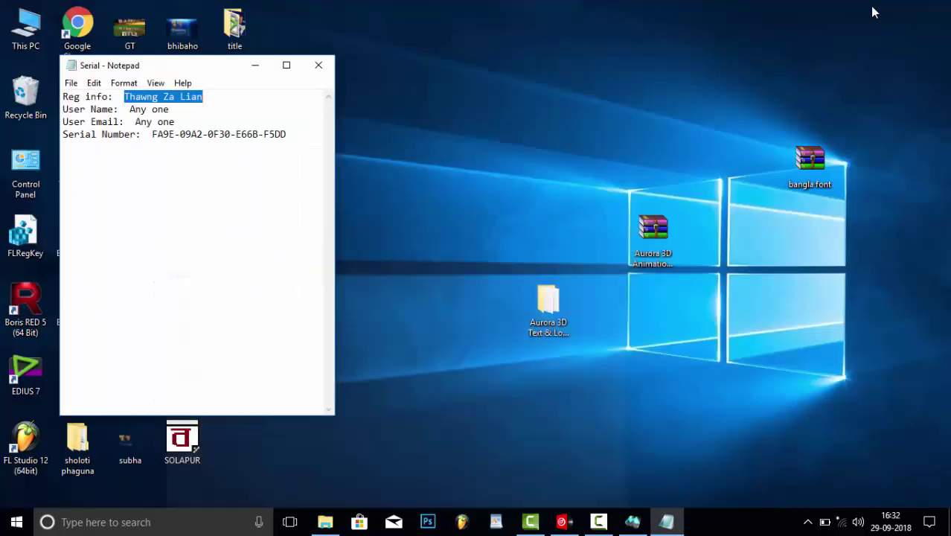
Step: Restore the Aurora 3D Text & Logo Maker window to a smaller size and move the Serial note away from its menus
click(634, 524)
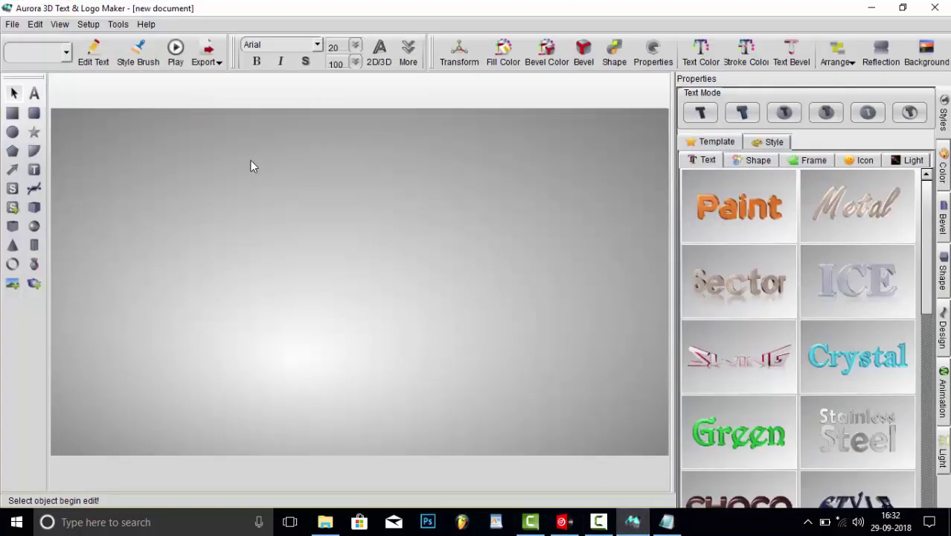
click(903, 9)
drag(627, 76, 652, 75)
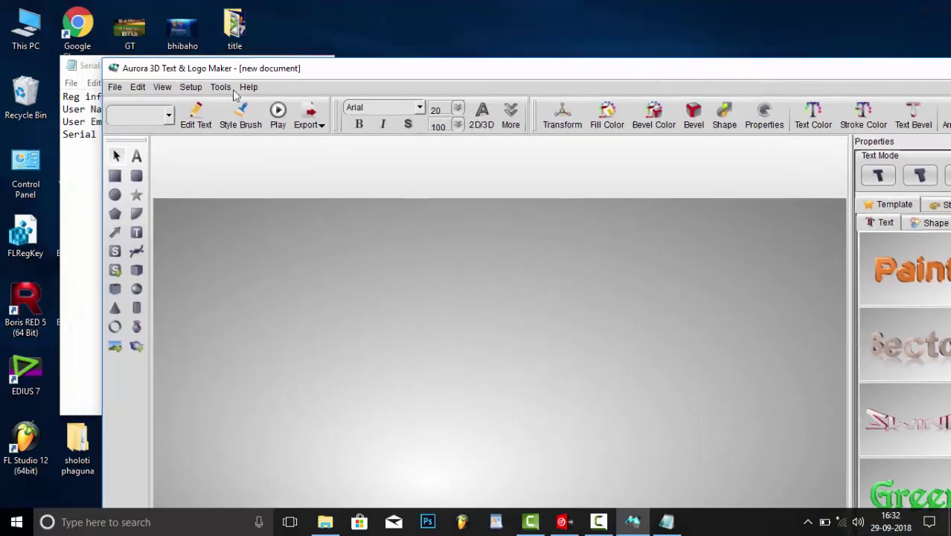
click(86, 67)
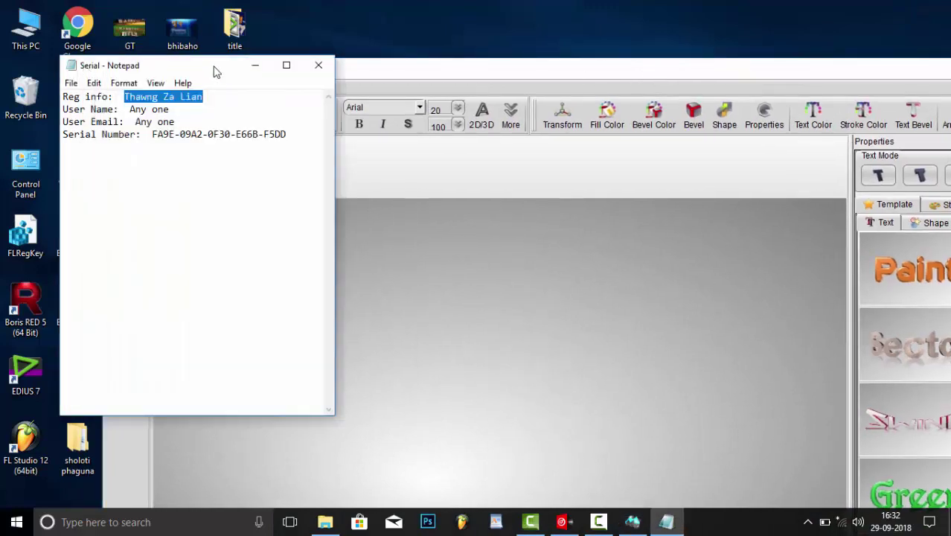
drag(216, 70, 634, 100)
Step: Open the Registry dialog and place it side by side with the Serial note
click(249, 87)
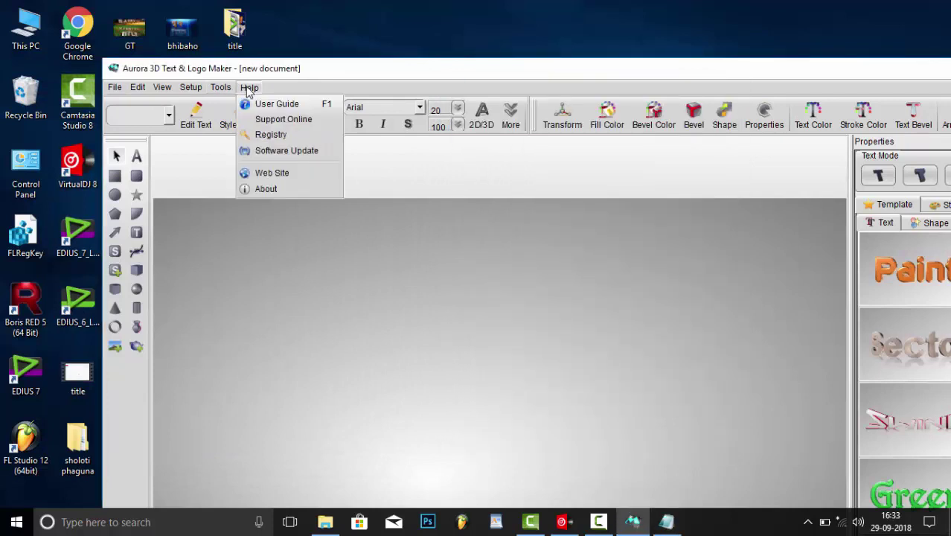
click(270, 134)
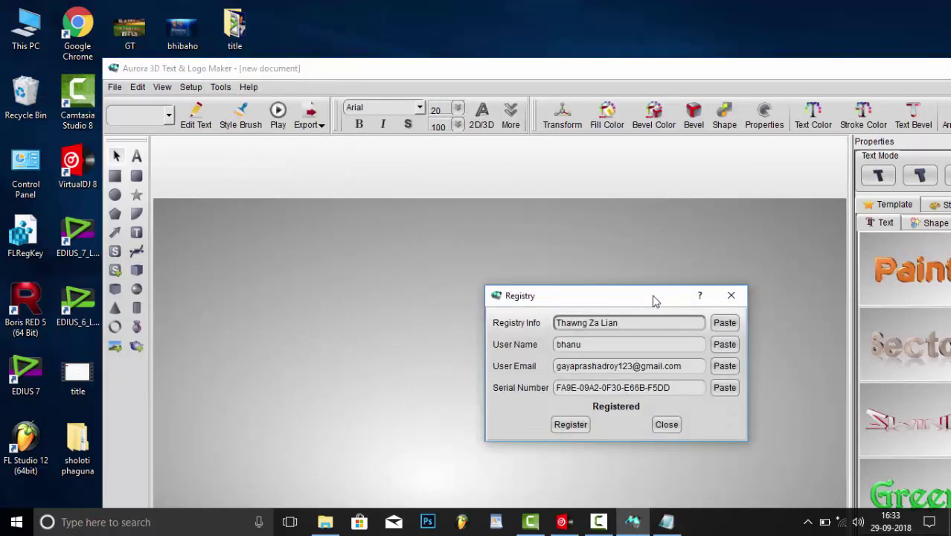
drag(655, 300, 321, 138)
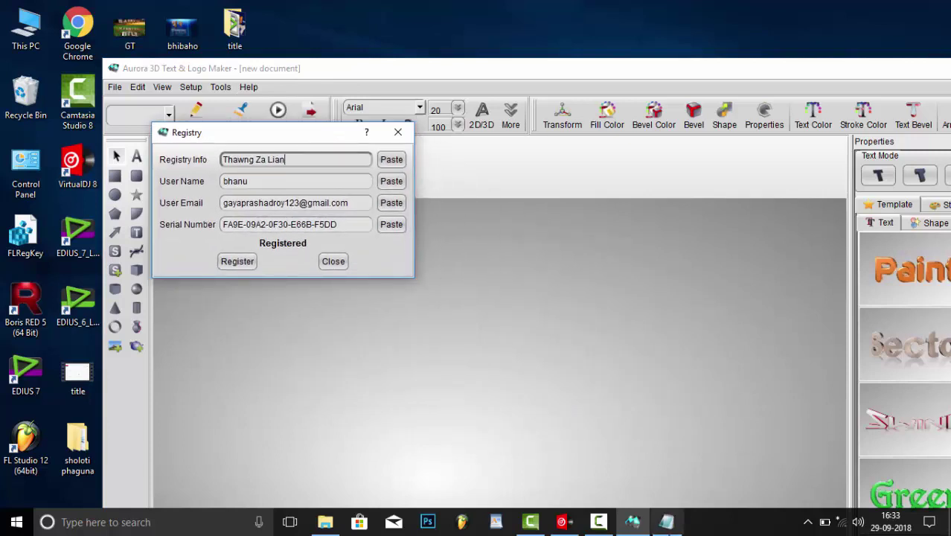
click(666, 522)
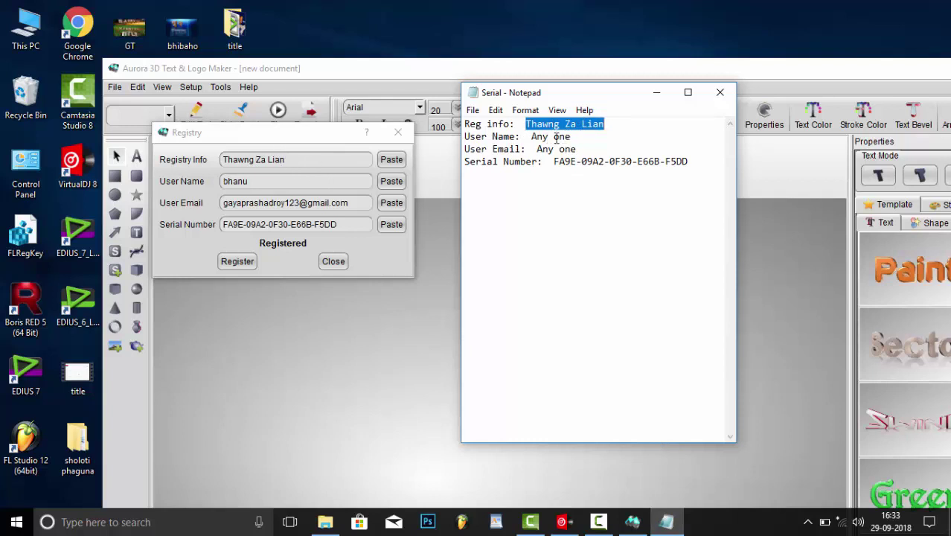
Step: Highlight the User Name, User Email and Serial Number values in the Serial note to compare them with the Registry fields
drag(572, 137, 544, 142)
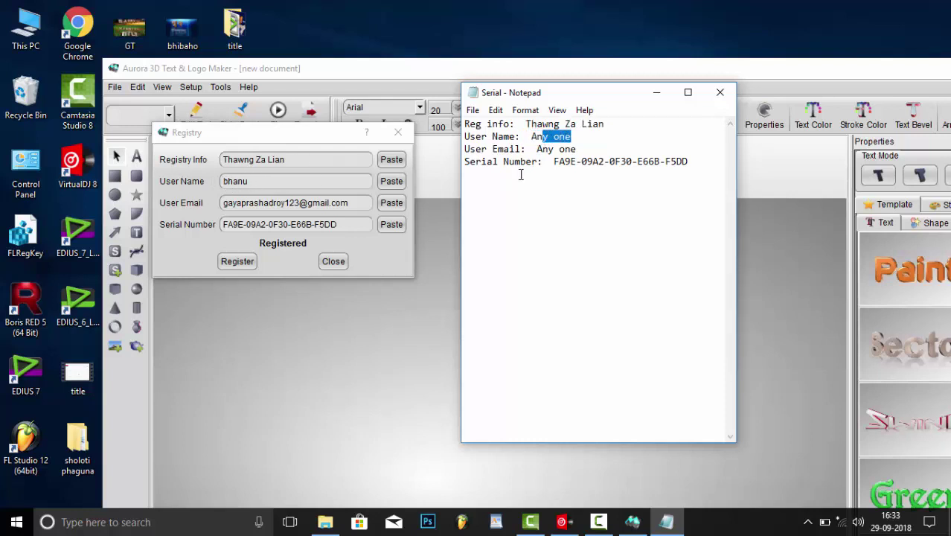
click(541, 148)
mouse_move(557, 149)
mouse_down()
mouse_move(584, 149)
mouse_move(527, 149)
mouse_move(538, 149)
mouse_up()
click(577, 149)
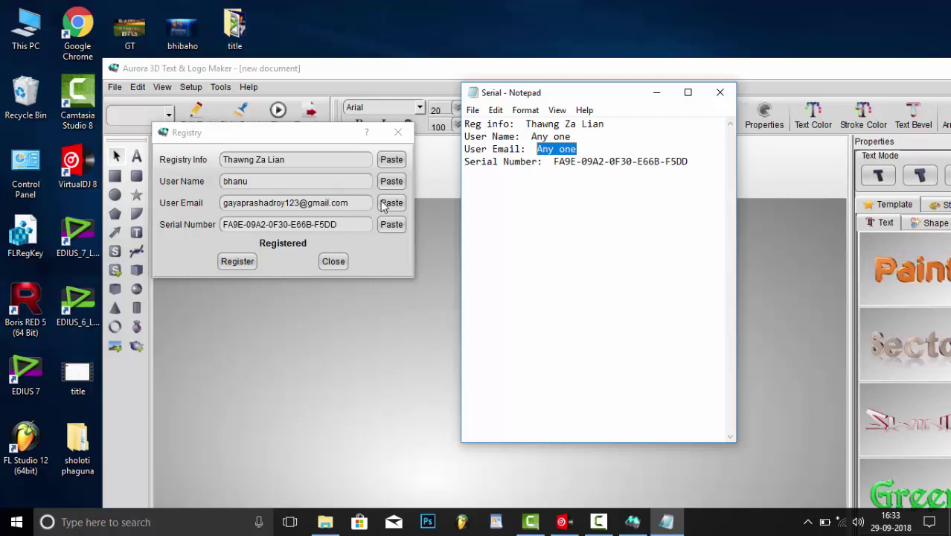
drag(550, 164, 672, 169)
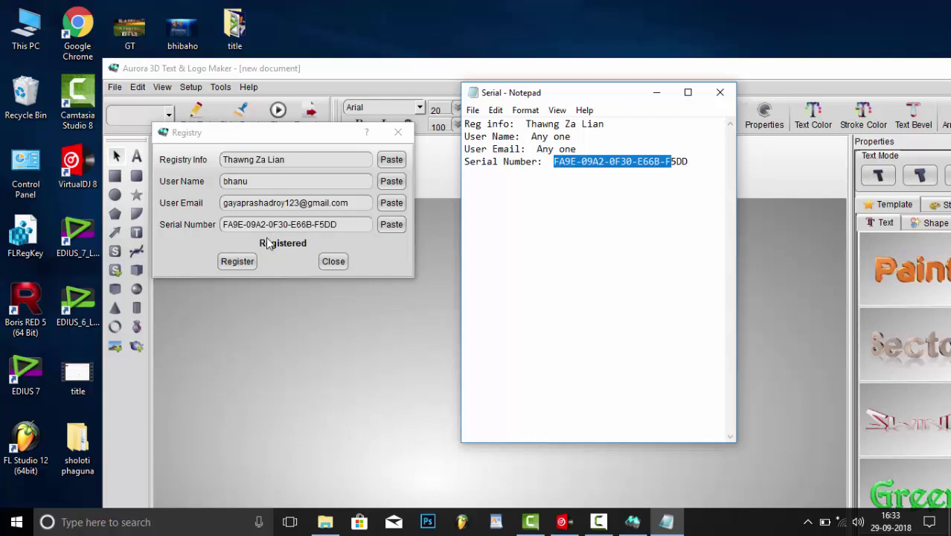
Step: Submit the registration, dismiss the prompt to register again, close the Registry dialog and maximise the program window
click(237, 262)
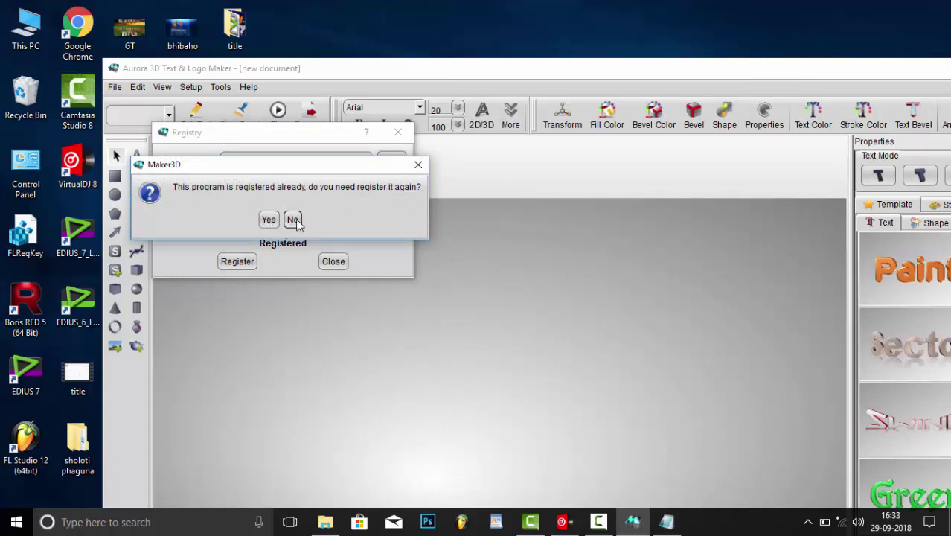
click(419, 166)
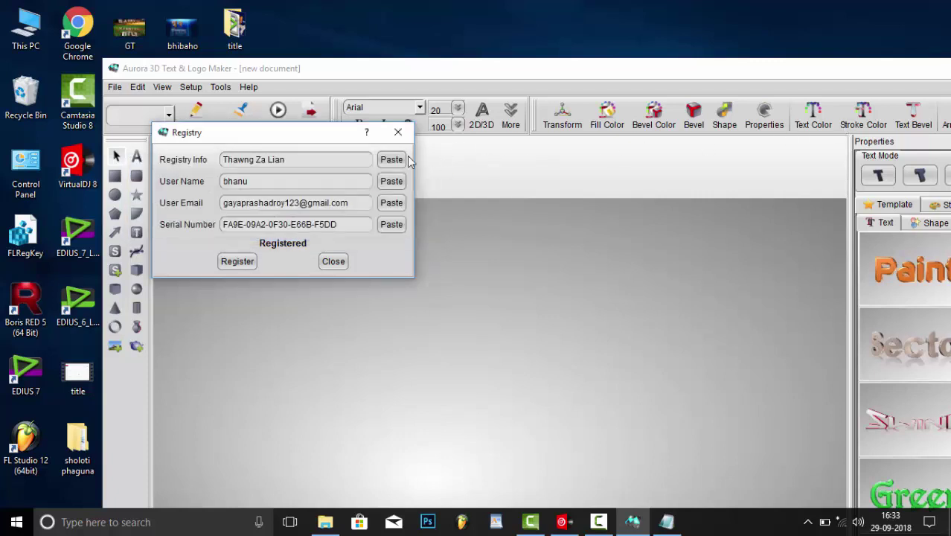
click(400, 134)
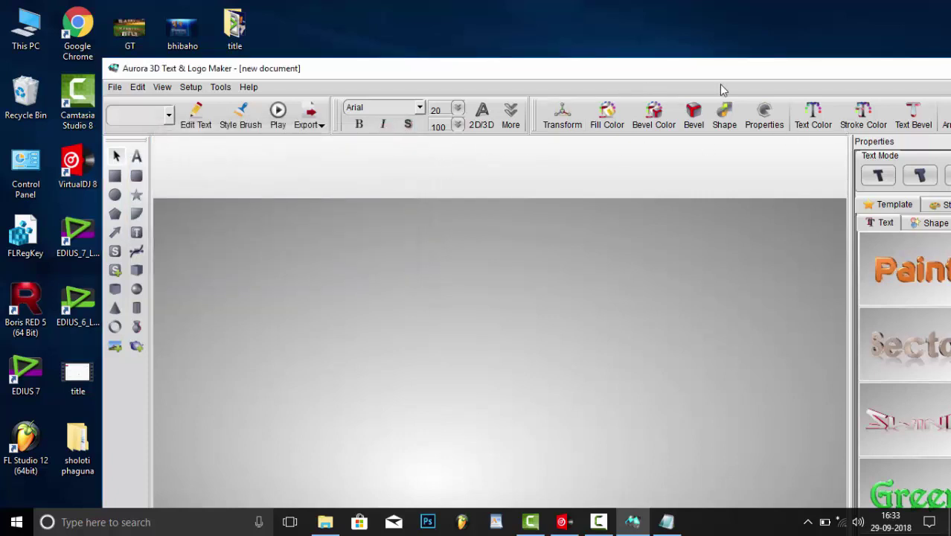
drag(677, 75, 561, 8)
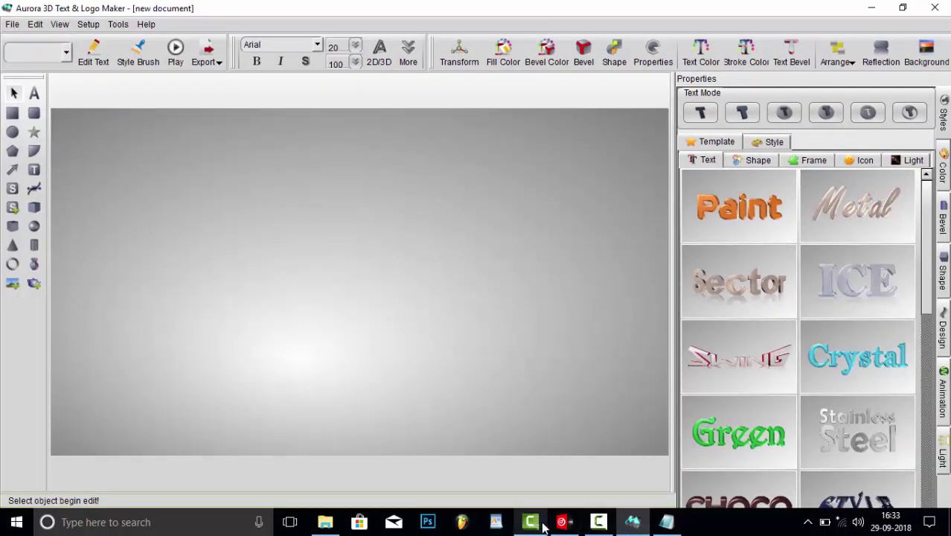
click(598, 524)
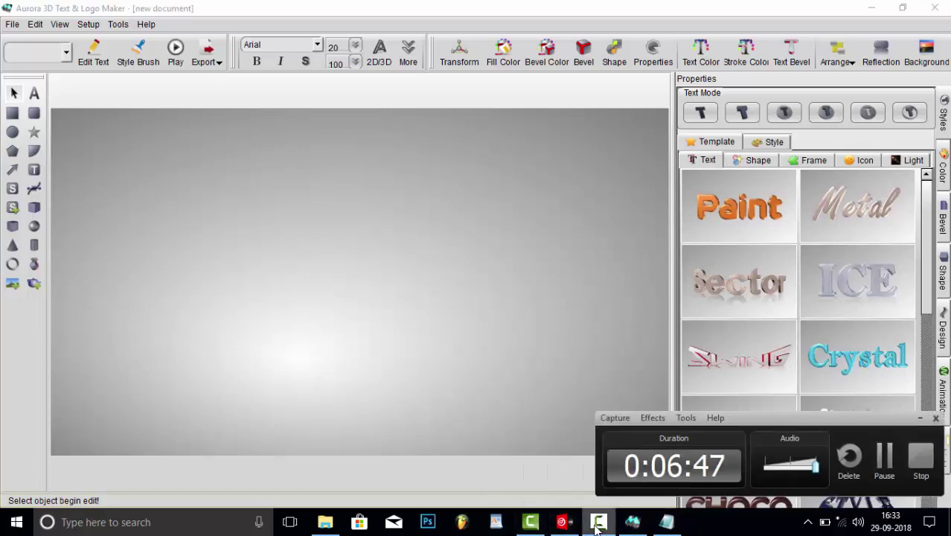